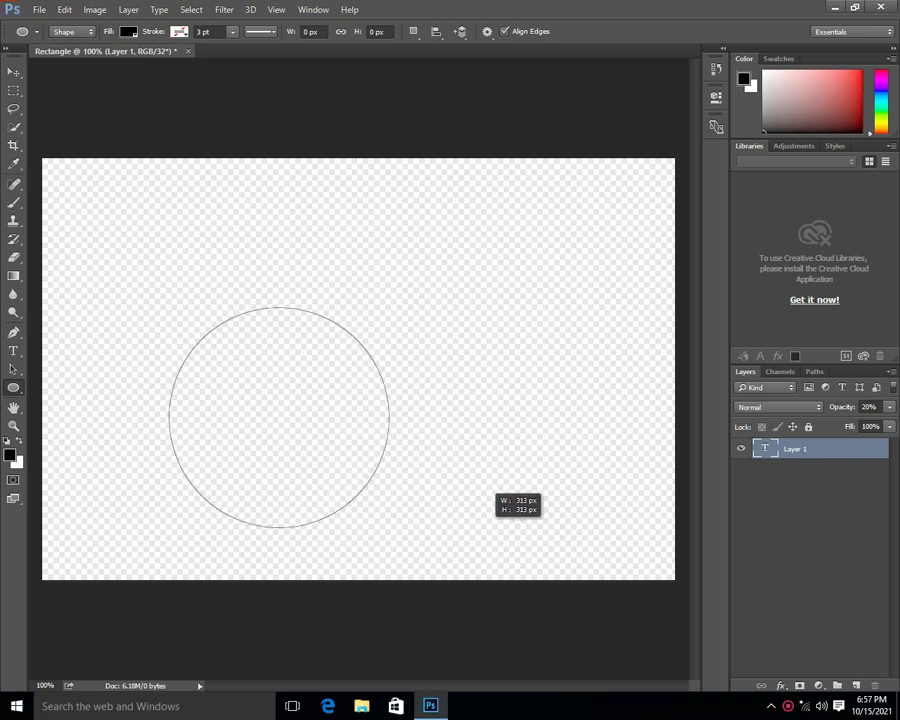
- Draw a circle about 319 px in diameter and move it to the middle of the canvas
{"action": "mouse_move", "coordinate": [484, 482]}
{"action": "left_mouse_down"}
{"action": "mouse_move", "coordinate": [396, 390]}
{"action": "mouse_move", "coordinate": [490, 487]}
{"action": "left_mouse_up"}
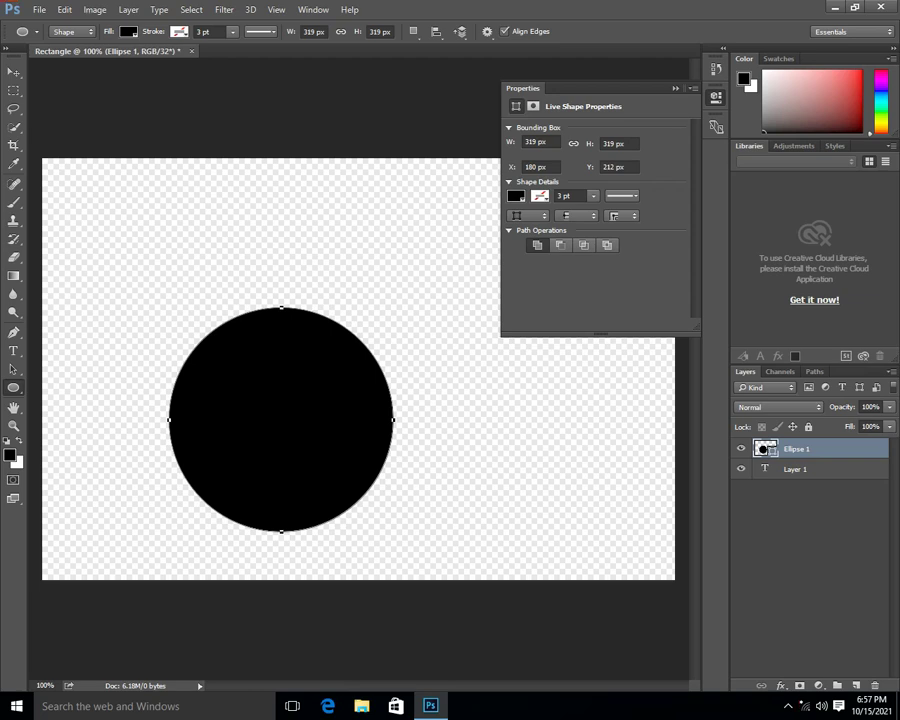
{"action": "key", "text": "v"}
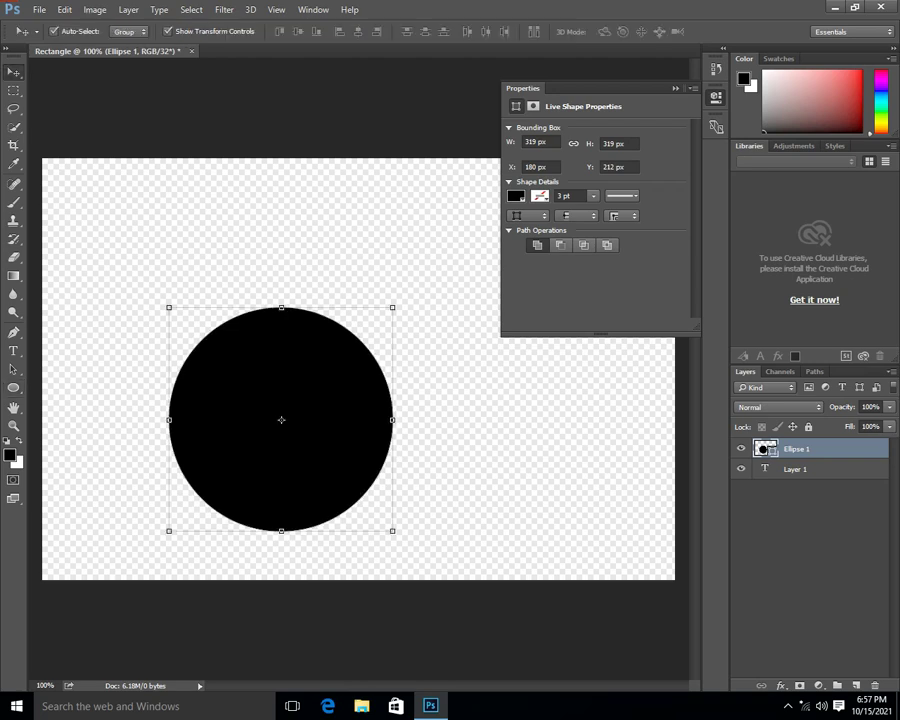
{"action": "left_click_drag", "start_coordinate": [281, 419], "coordinate": [353, 369]}
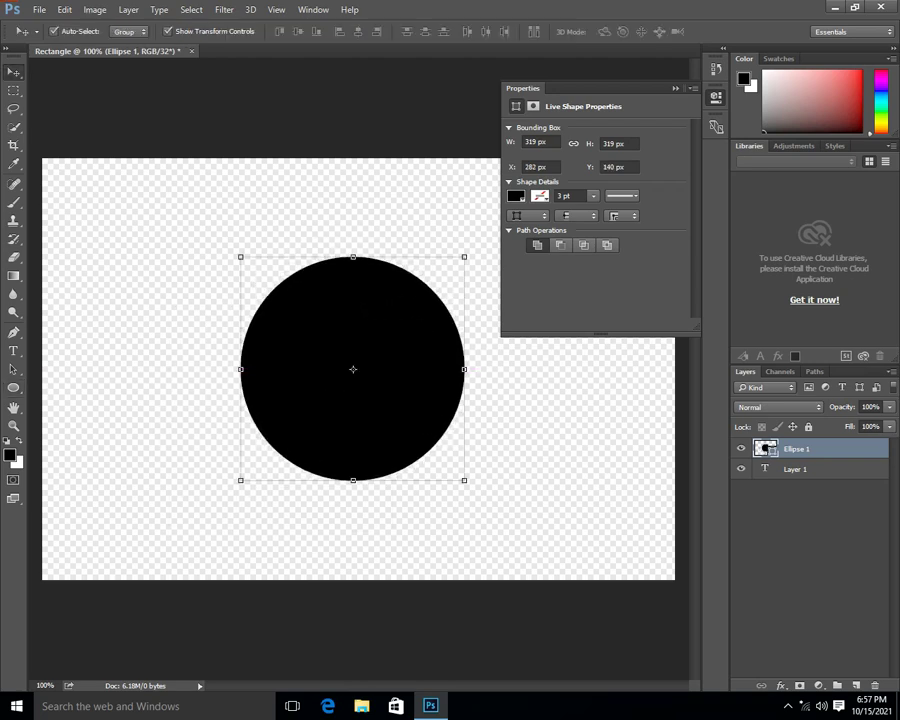
- Fill the circle with yellow and give it a red stroke
{"action": "left_click", "coordinate": [516, 196]}
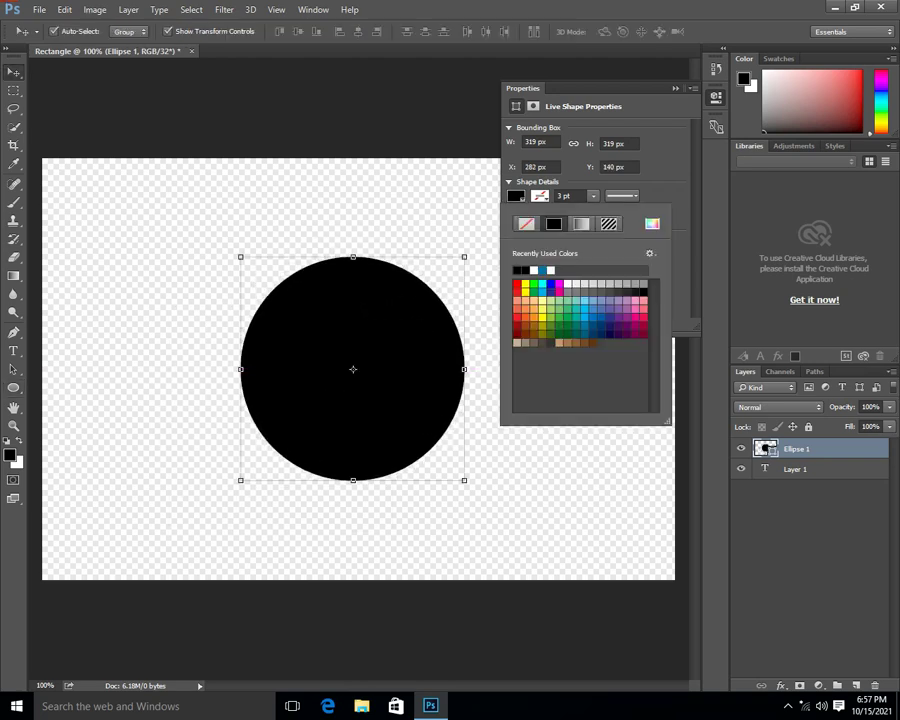
{"action": "left_click", "coordinate": [525, 285]}
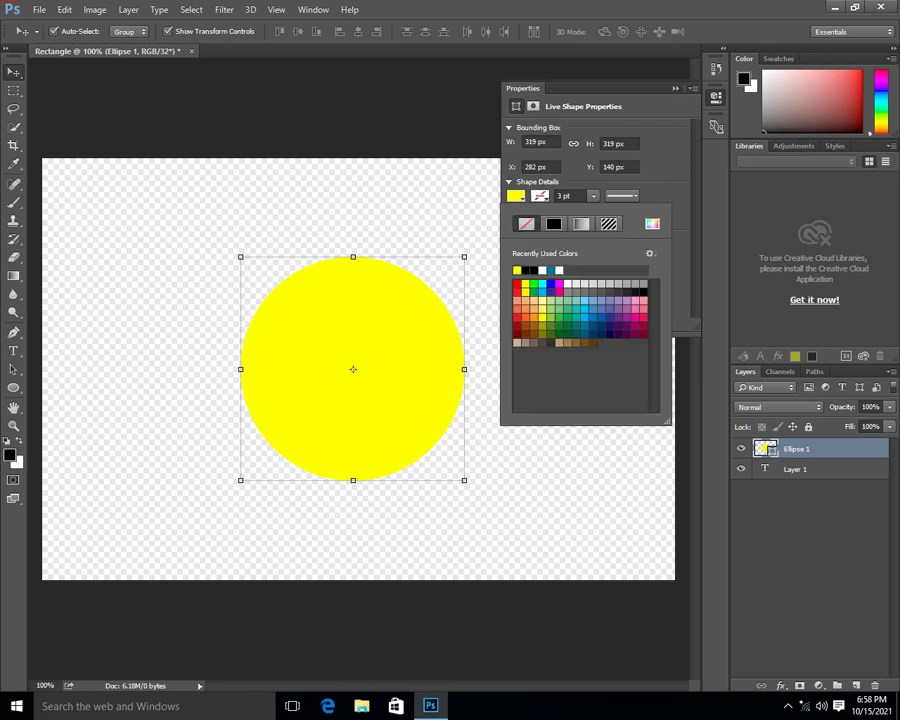
{"action": "left_click", "coordinate": [568, 317]}
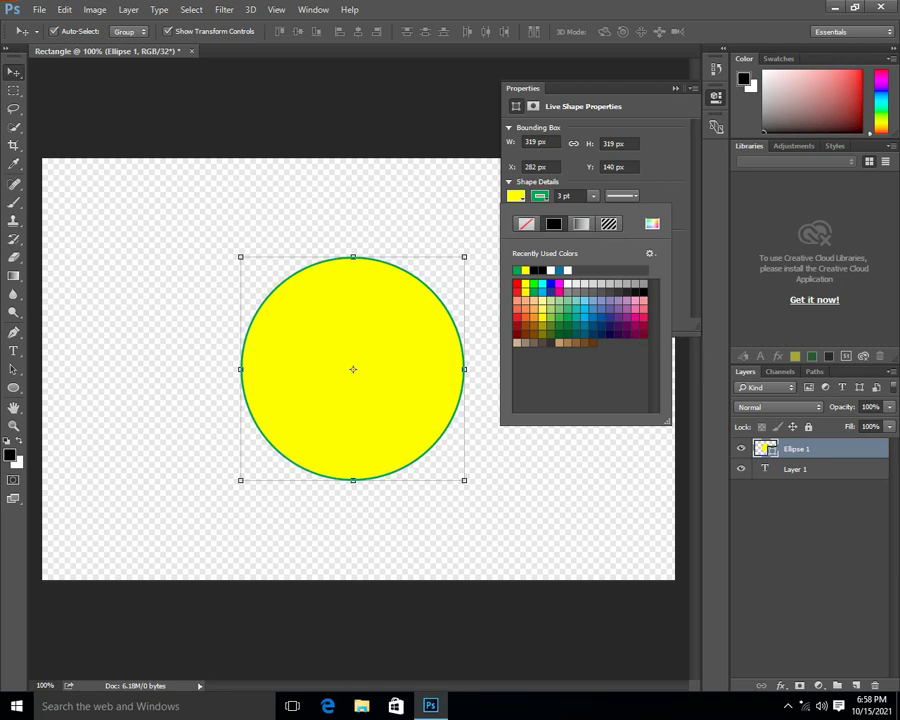
{"action": "left_click", "coordinate": [641, 327]}
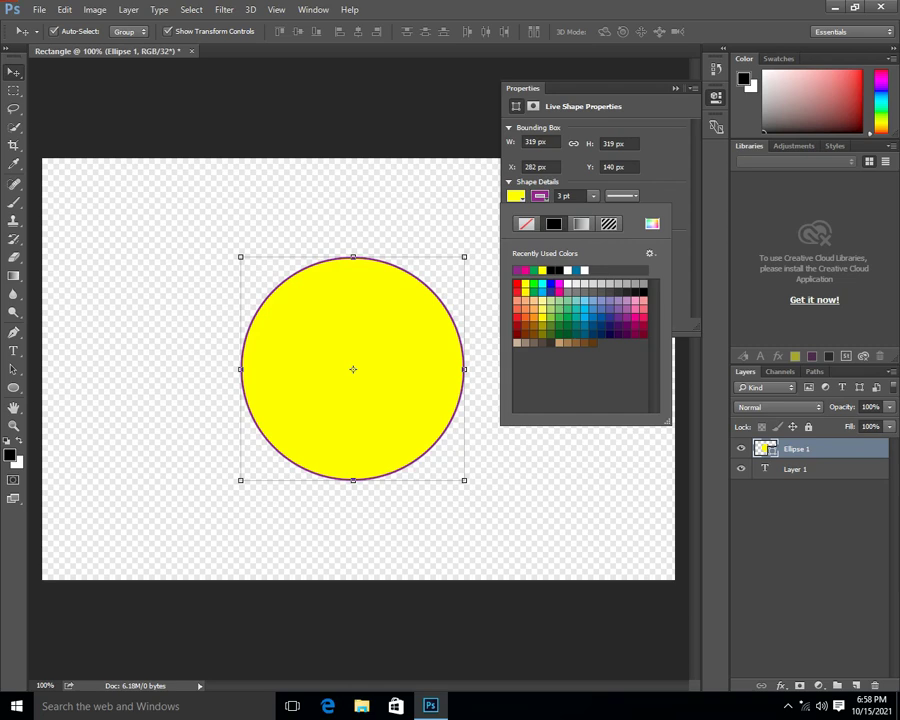
{"action": "left_click", "coordinate": [517, 317]}
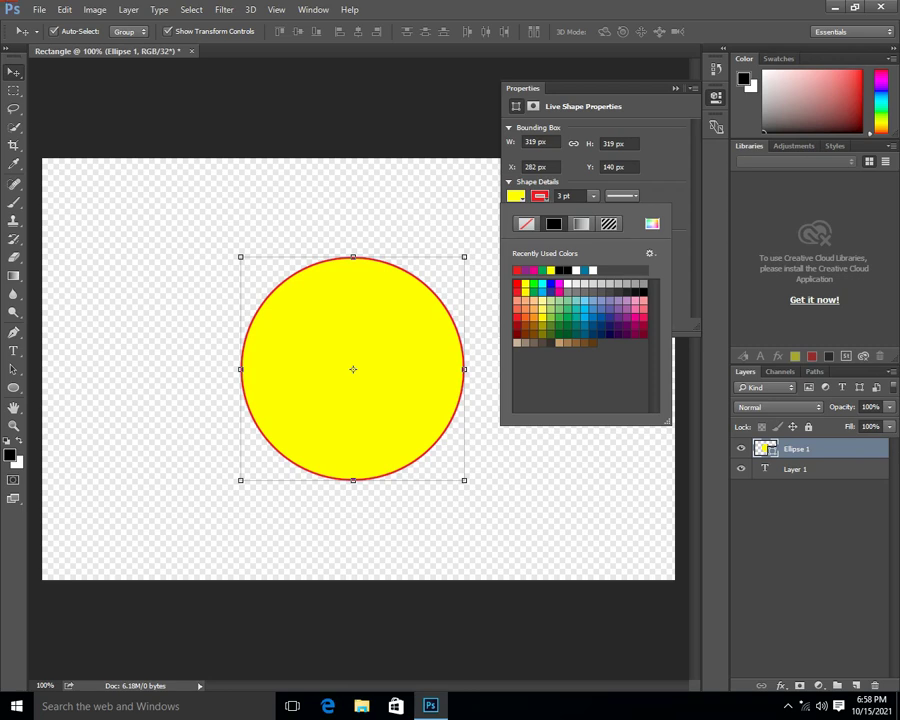
- Reduce the circle's stroke width to about 2.07 pt and apply the dashed line style
{"action": "left_click", "coordinate": [593, 196]}
{"action": "mouse_move", "coordinate": [594, 212]}
{"action": "left_mouse_down"}
{"action": "mouse_move", "coordinate": [606, 212]}
{"action": "mouse_move", "coordinate": [592, 212]}
{"action": "left_mouse_up"}
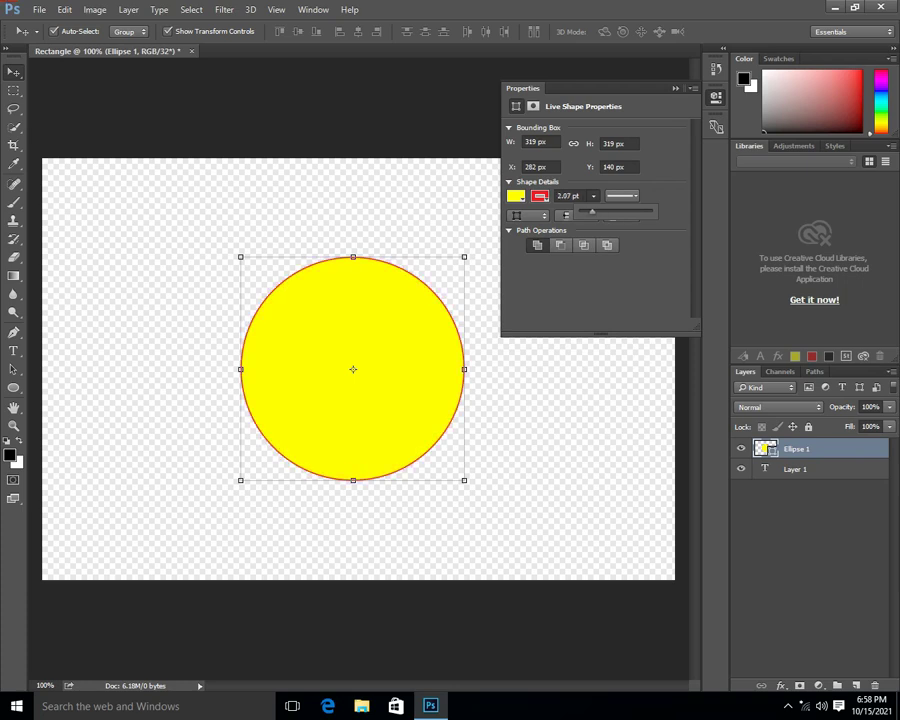
{"action": "left_click", "coordinate": [622, 196]}
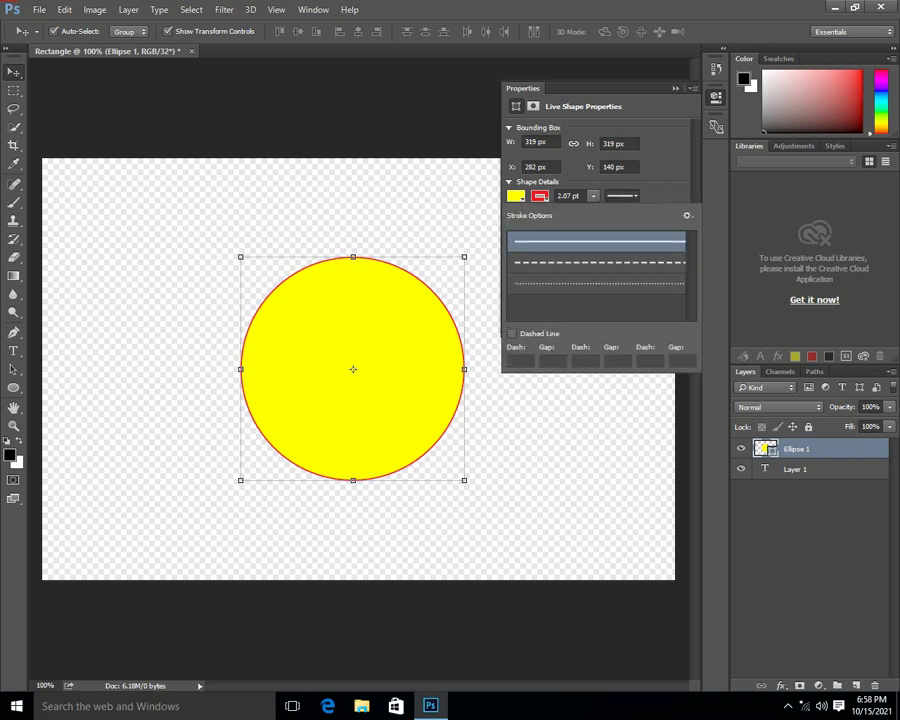
{"action": "left_click", "coordinate": [598, 263]}
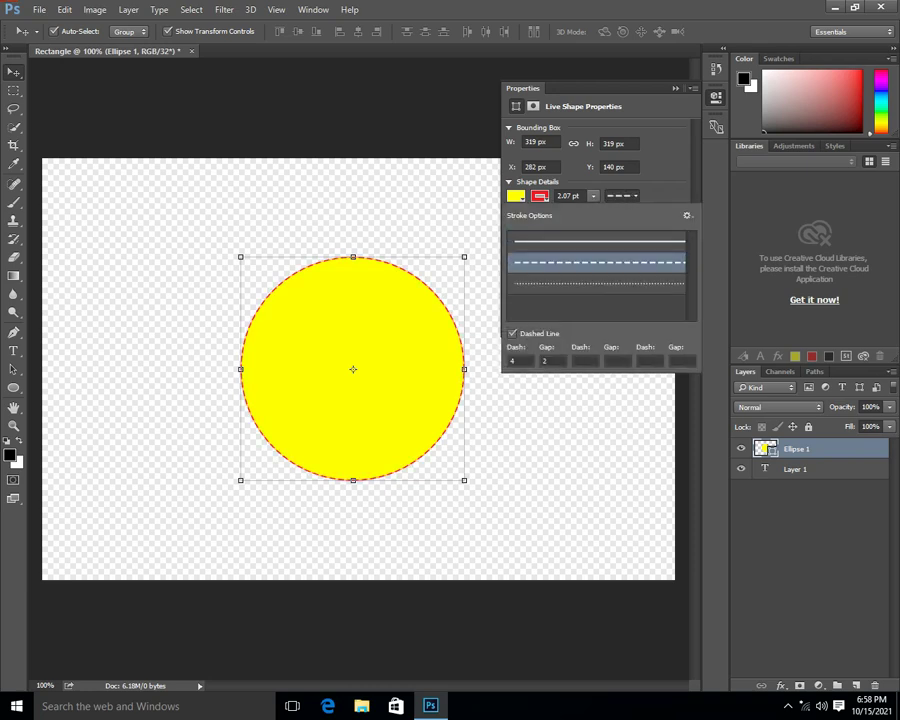
{"action": "left_click", "coordinate": [598, 284]}
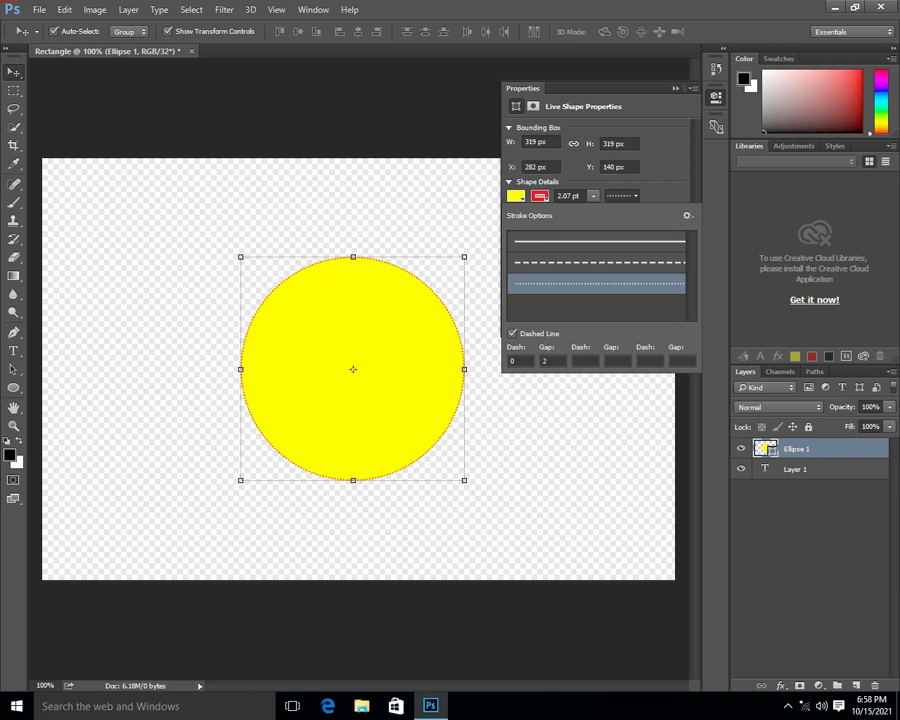
{"action": "left_click", "coordinate": [598, 263]}
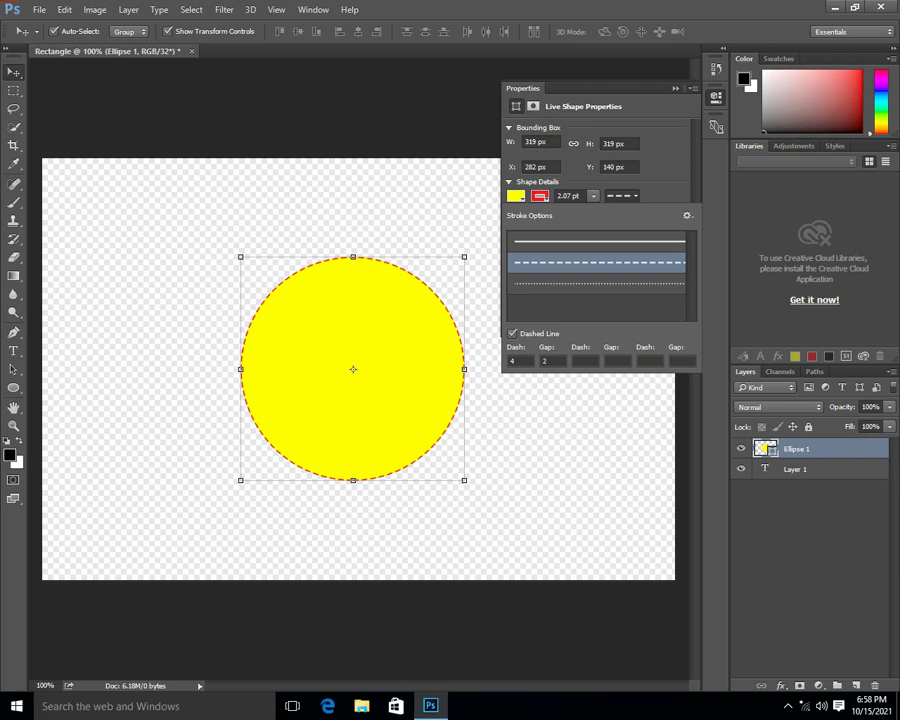
{"action": "left_click", "coordinate": [550, 361]}
{"action": "type", "text": "4"}
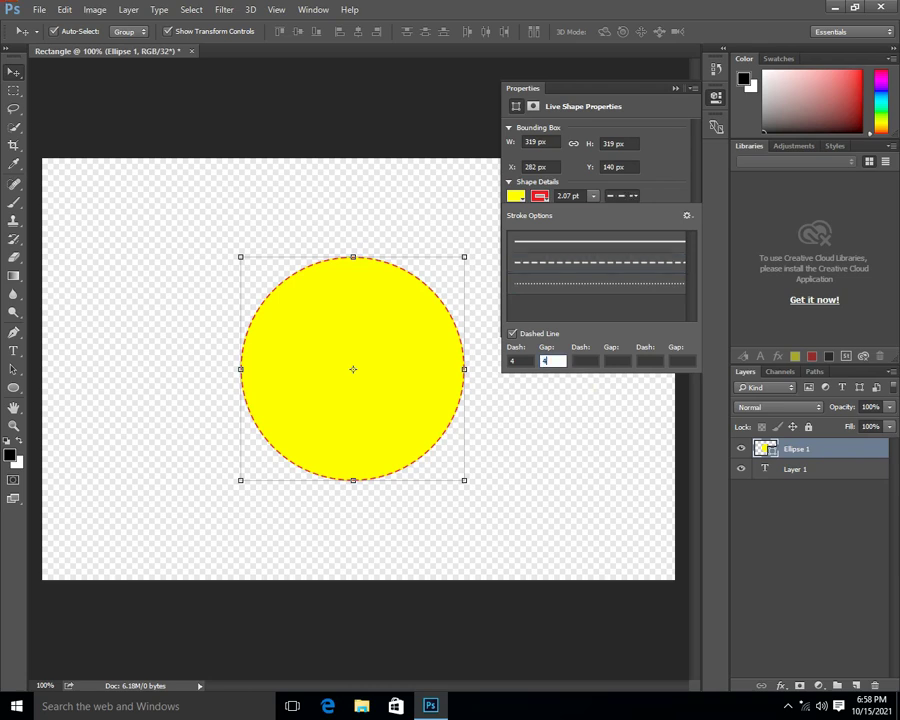
{"action": "left_click", "coordinate": [597, 241]}
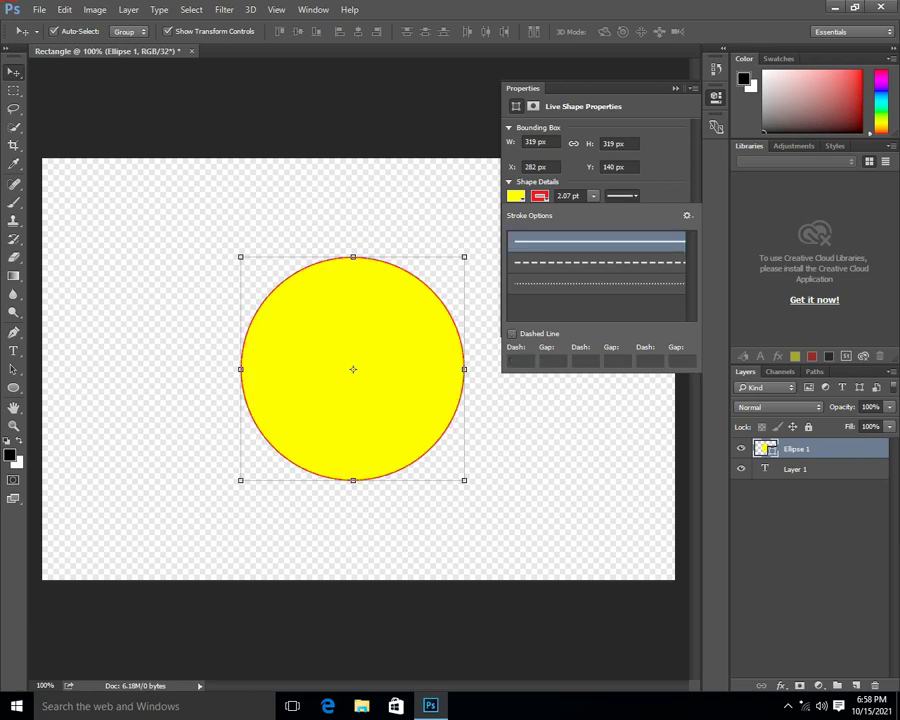
- Apply the dashed line style to the circle's stroke with a gap of 5
{"action": "left_click", "coordinate": [597, 262]}
{"action": "left_click", "coordinate": [550, 361]}
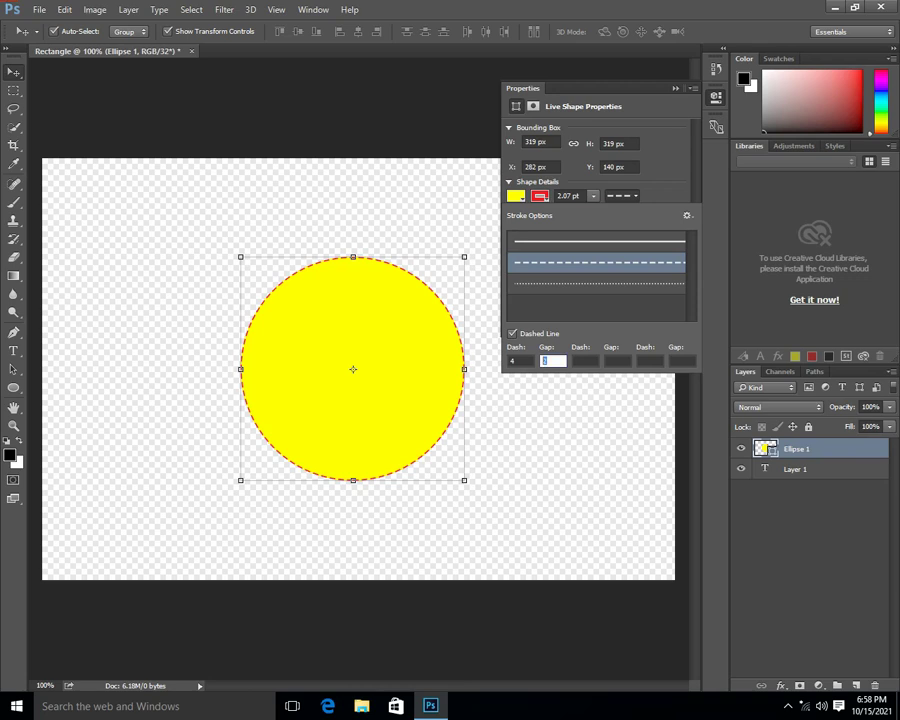
{"action": "type", "text": "5"}
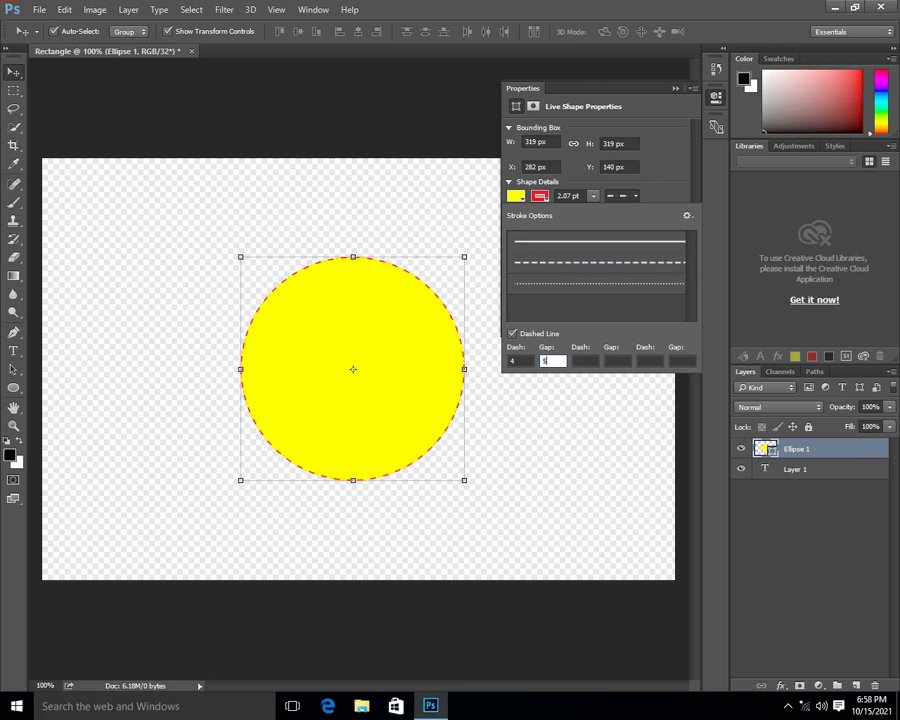
{"action": "left_click", "coordinate": [487, 140]}
{"action": "left_click", "coordinate": [353, 369]}
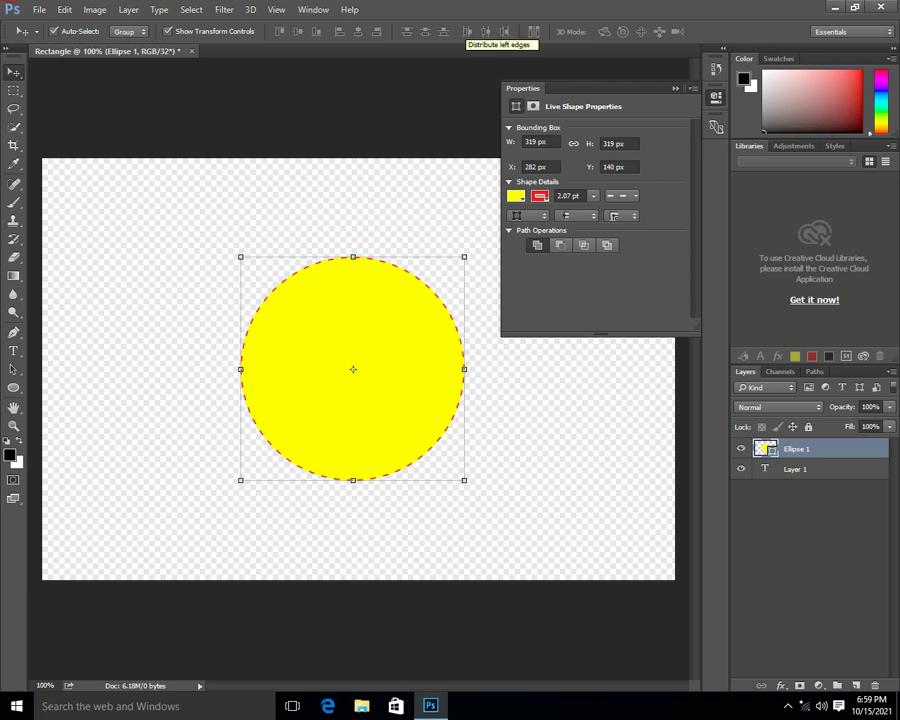
- Move the circle to the canvas's upper-left area and draw a rounded rectangle about 440 by 191 px below and right of it
{"action": "left_click_drag", "start_coordinate": [386, 254], "coordinate": [233, 165]}
{"action": "left_click", "coordinate": [13, 388]}
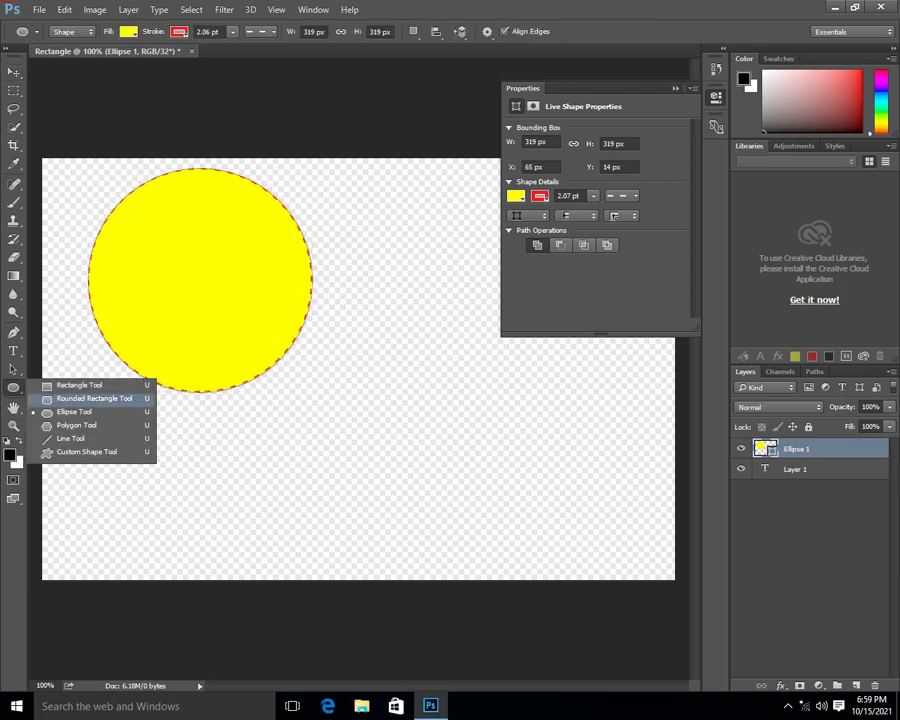
{"action": "left_click", "coordinate": [94, 398]}
{"action": "left_click_drag", "start_coordinate": [302, 378], "coordinate": [609, 510]}
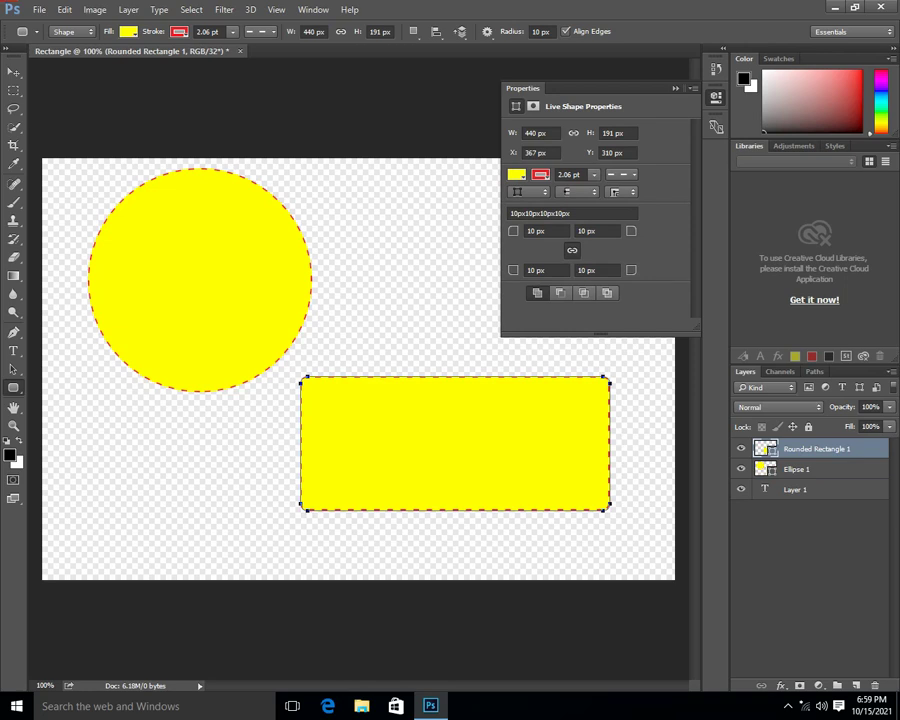
{"action": "left_click", "coordinate": [13, 72]}
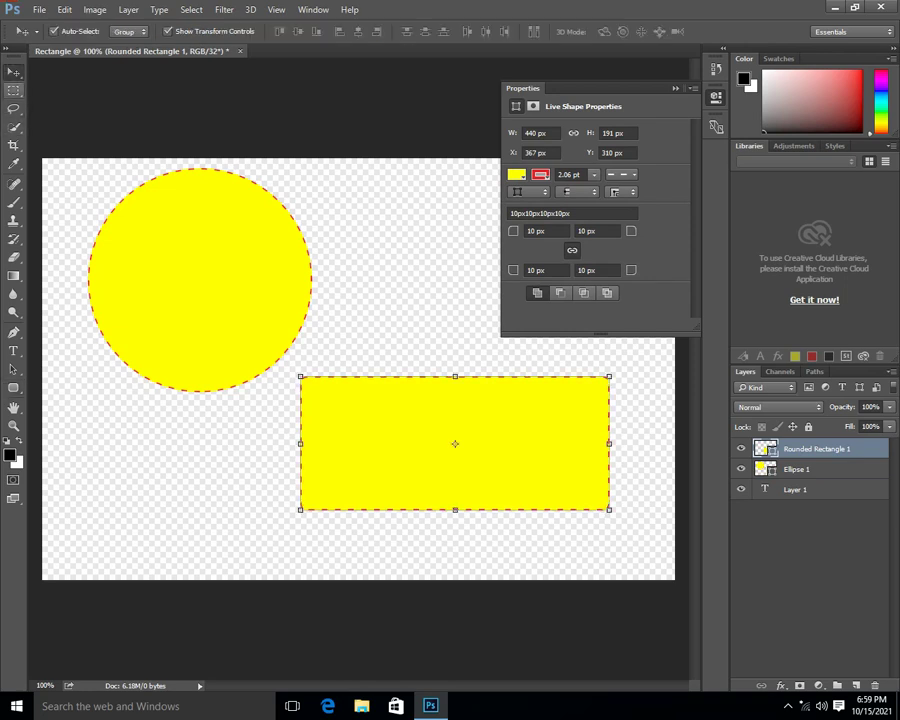
{"action": "left_click", "coordinate": [163, 465]}
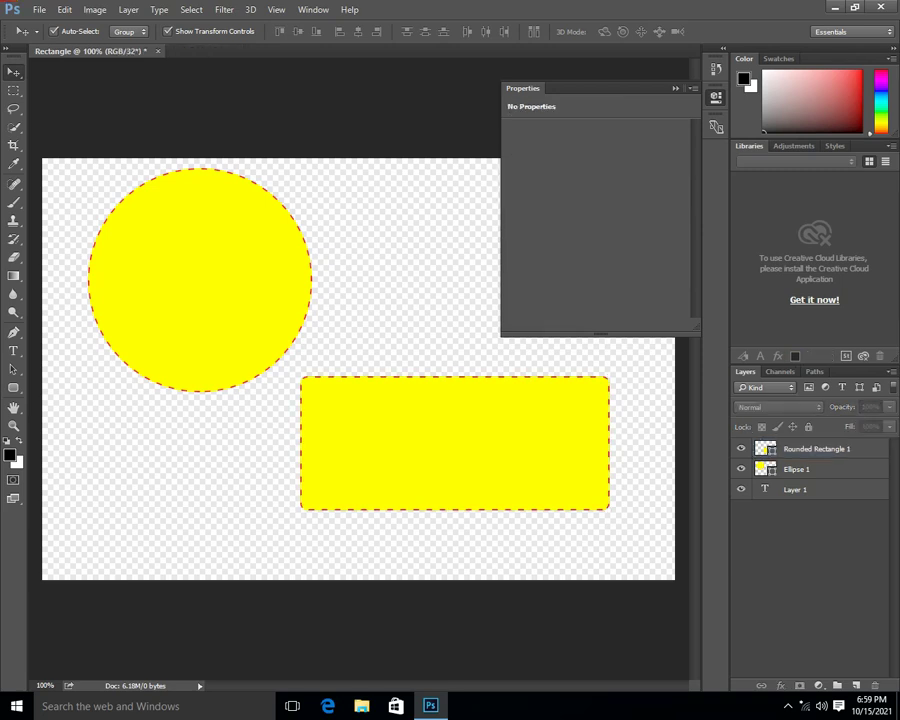
- Remove the stroke from the rounded rectangle
{"action": "left_click", "coordinate": [455, 444]}
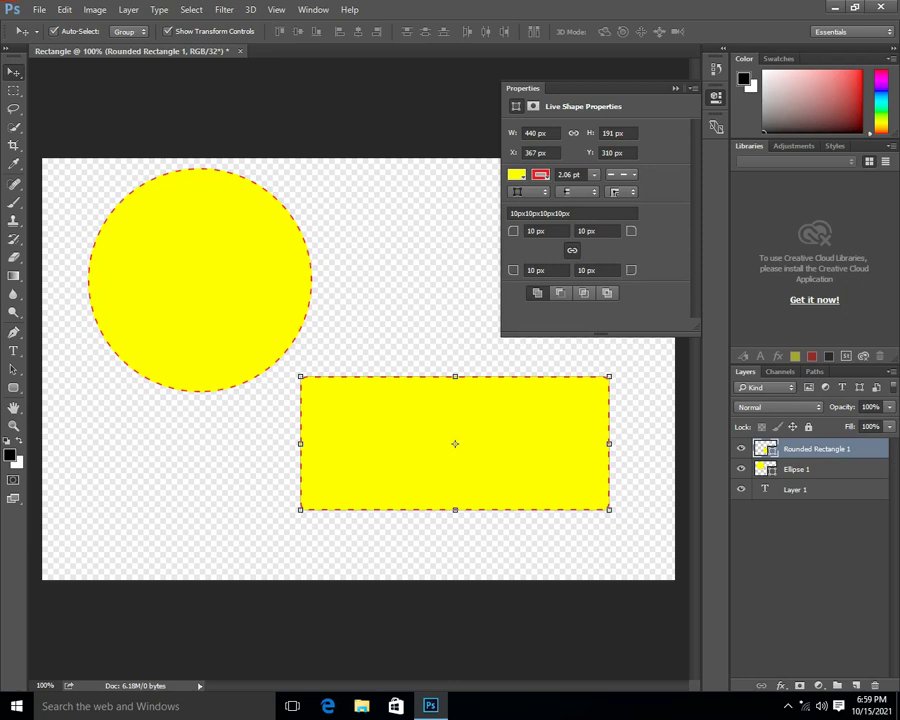
{"action": "left_click", "coordinate": [541, 175]}
{"action": "left_click", "coordinate": [527, 202]}
{"action": "left_click", "coordinate": [408, 282]}
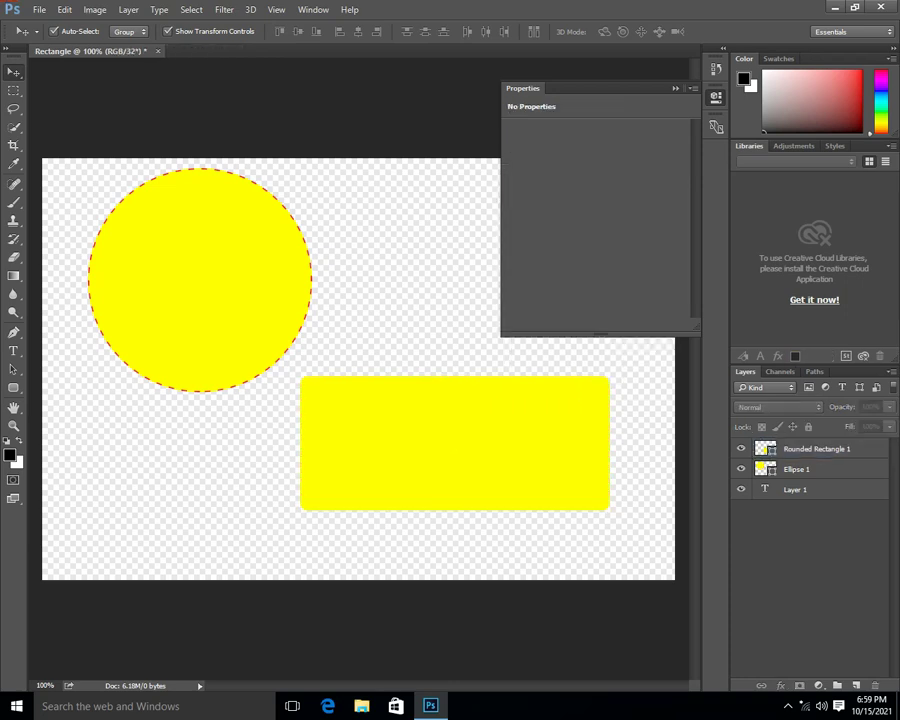
- Set all four corner radii of the rounded rectangle to 30 px
{"action": "left_click", "coordinate": [455, 444]}
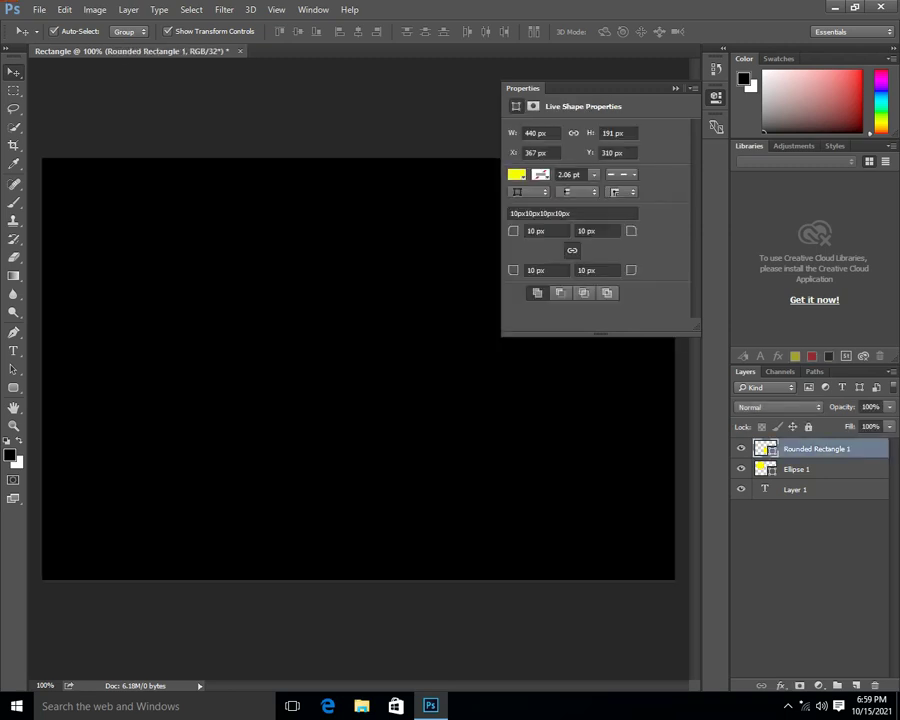
{"action": "left_click", "coordinate": [546, 231]}
{"action": "left_click", "coordinate": [408, 282]}
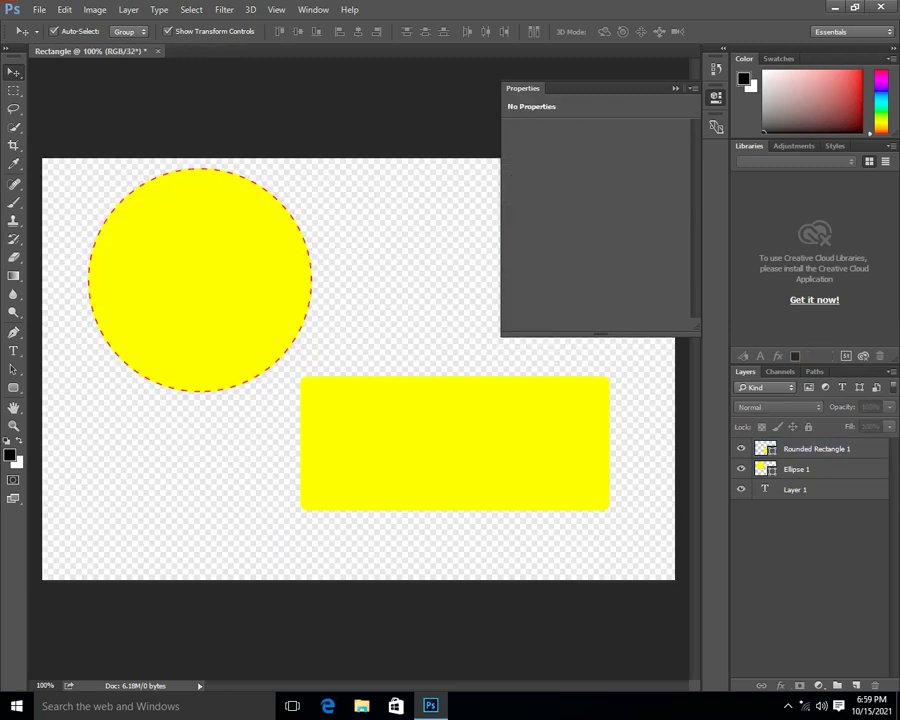
{"action": "left_click", "coordinate": [455, 444]}
{"action": "left_click_drag", "start_coordinate": [536, 231], "coordinate": [526, 231]}
{"action": "type", "text": "30"}
{"action": "key", "text": "Return"}
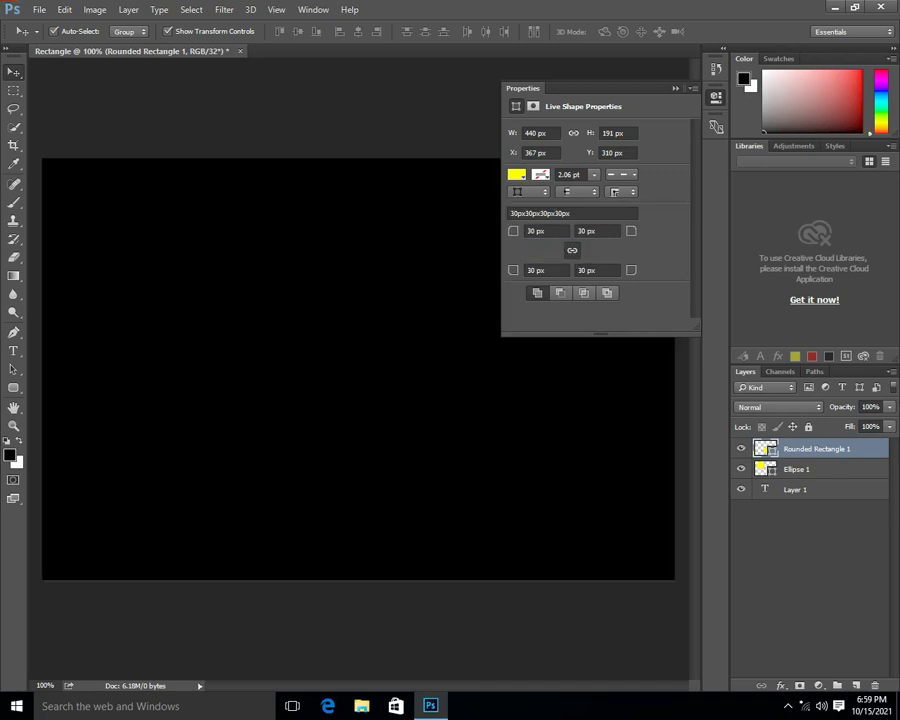
{"action": "left_click", "coordinate": [408, 282]}
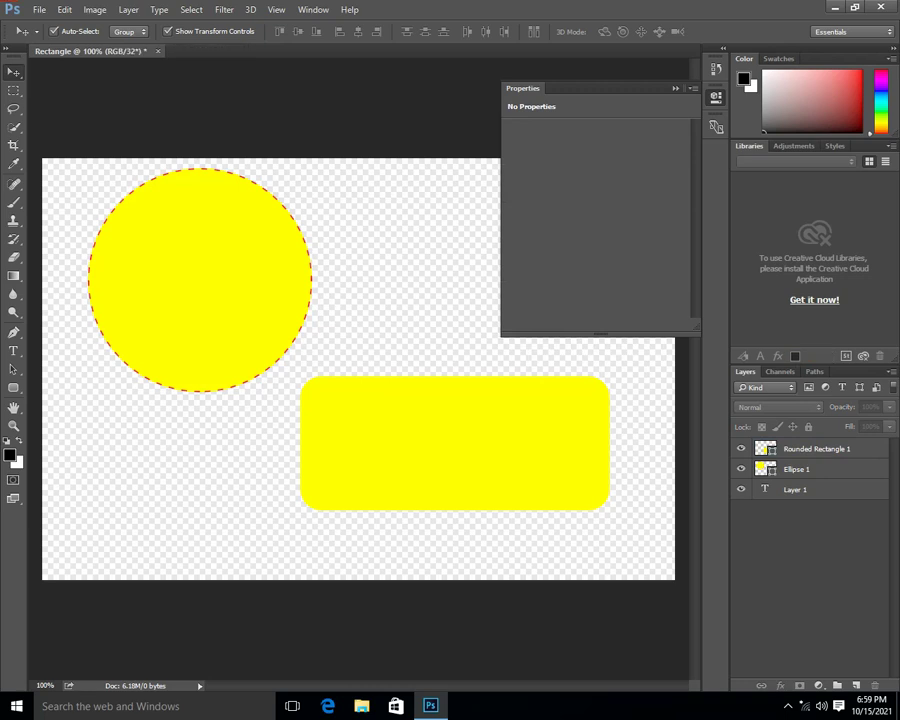
- Change the rounded rectangle's fill colour to red
{"action": "left_click", "coordinate": [450, 436]}
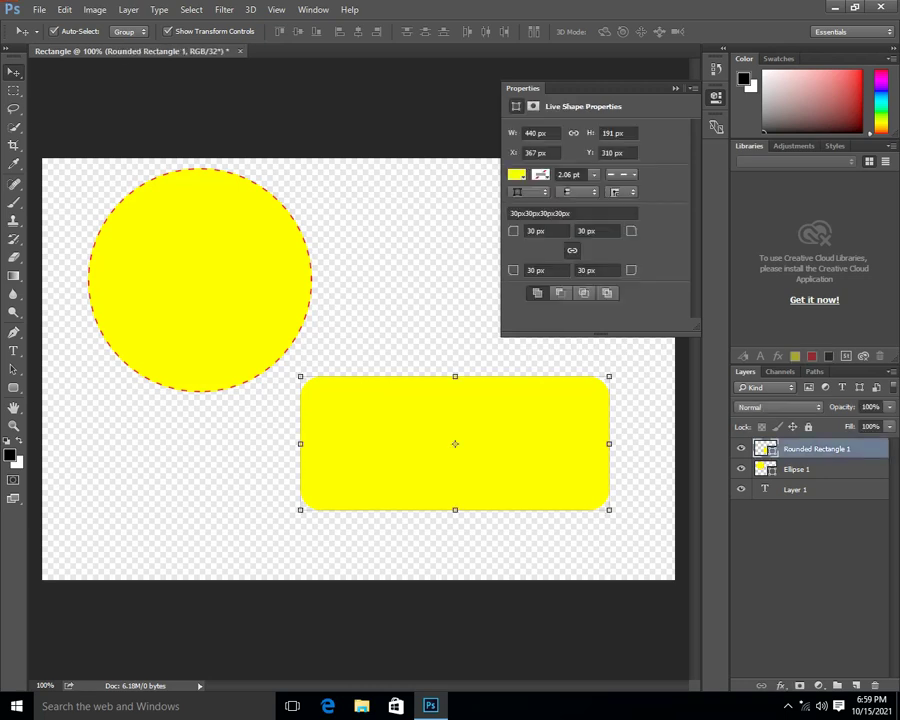
{"action": "left_click", "coordinate": [517, 175]}
{"action": "left_click", "coordinate": [517, 270]}
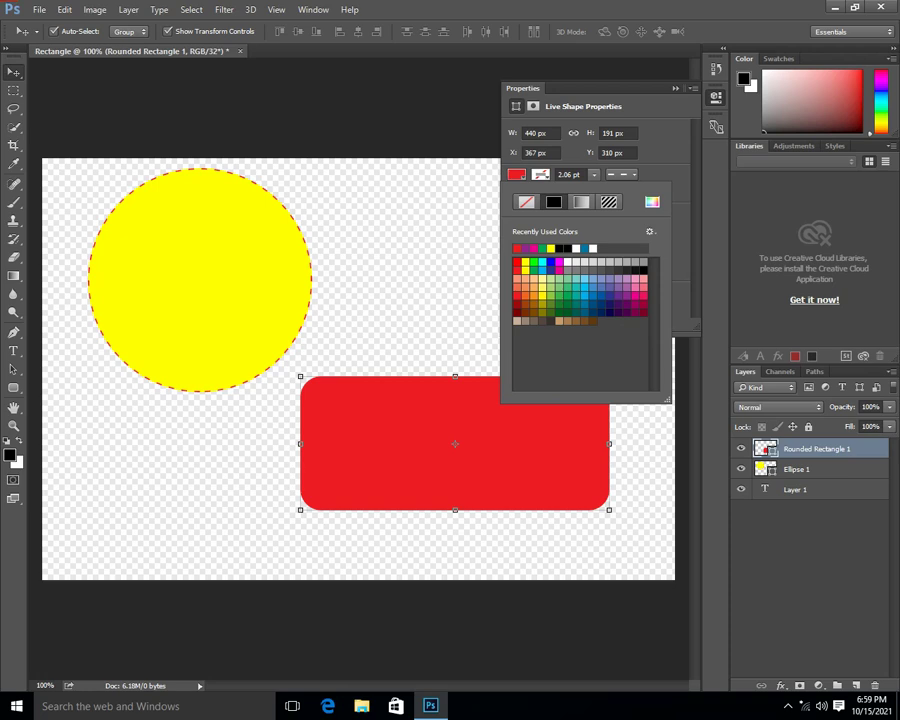
{"action": "left_click", "coordinate": [412, 290]}
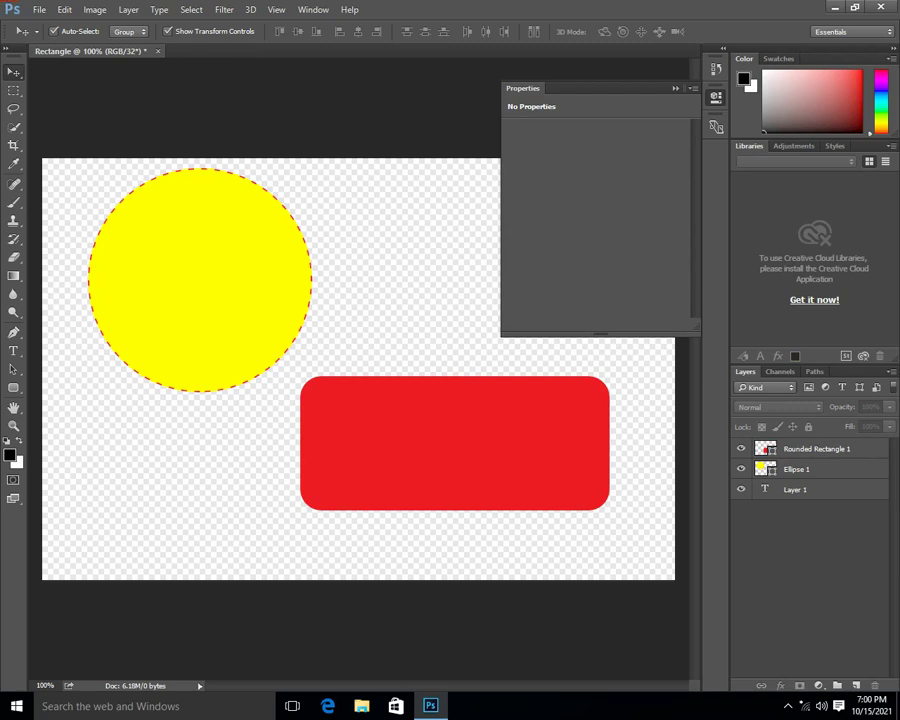
- Set all four corner radii of the red rectangle to 50 px and unlink the radius values
{"action": "left_click", "coordinate": [455, 443]}
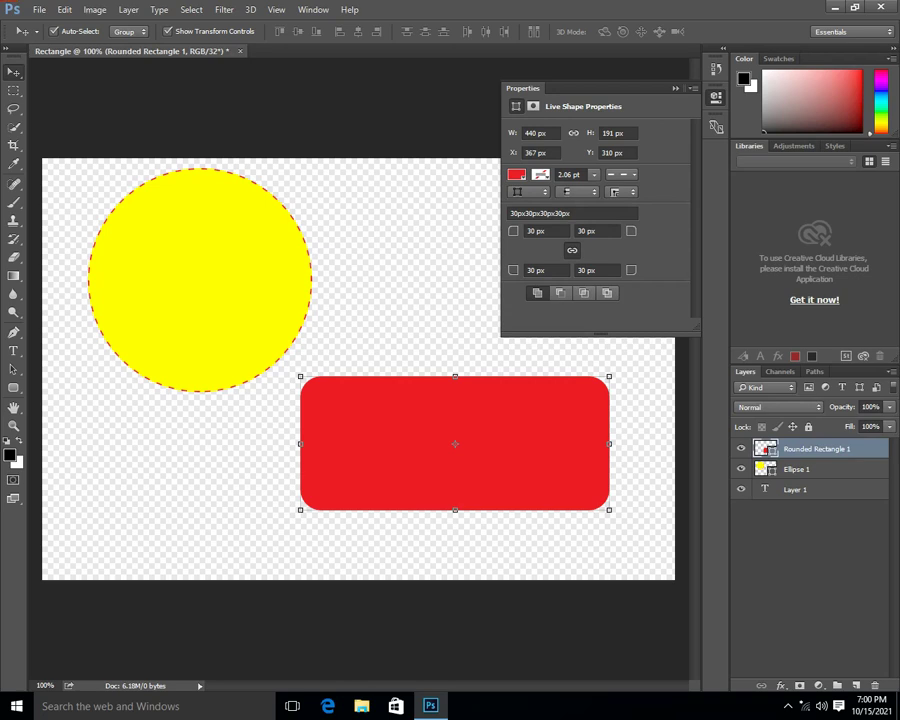
{"action": "double_click", "coordinate": [532, 231]}
{"action": "type", "text": "50"}
{"action": "key", "text": "Return"}
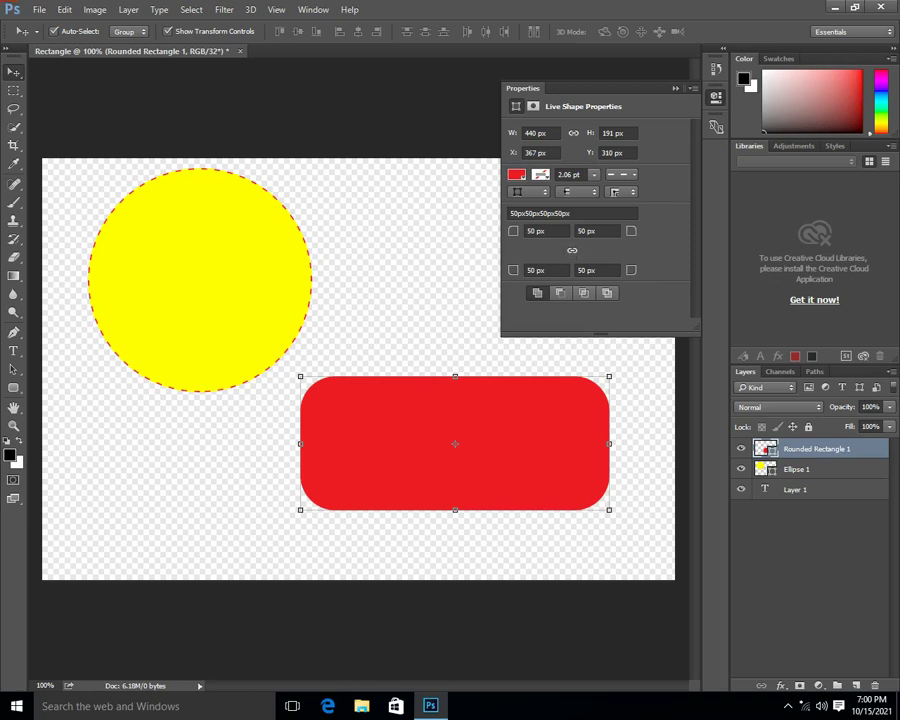
- Set only the lower-left corner radius of the red rectangle to 0 px
{"action": "left_click_drag", "start_coordinate": [538, 270], "coordinate": [527, 270]}
{"action": "type", "text": "0"}
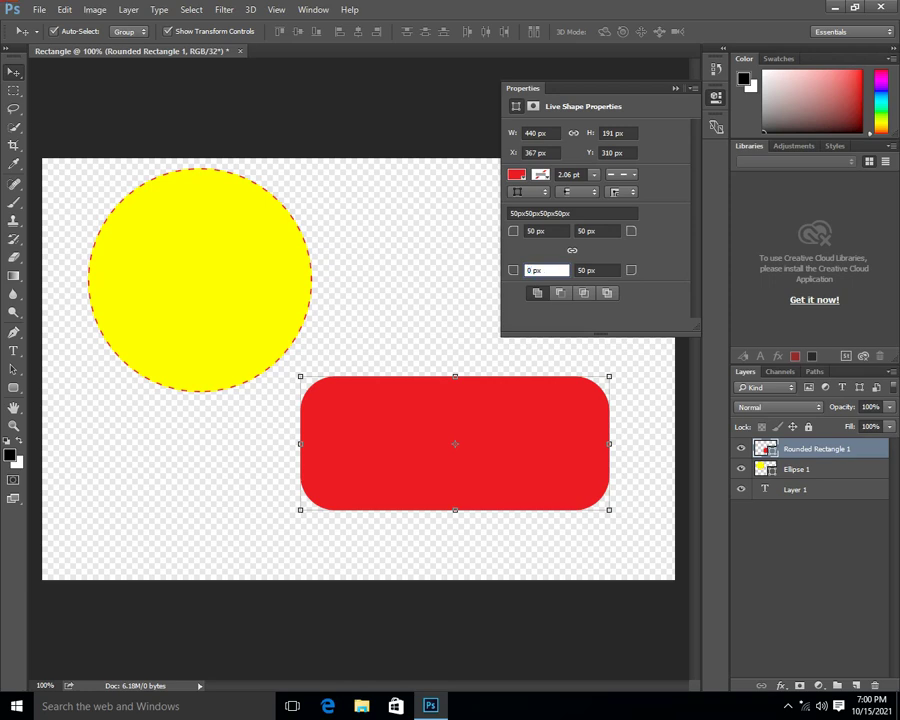
{"action": "key", "text": "Tab"}
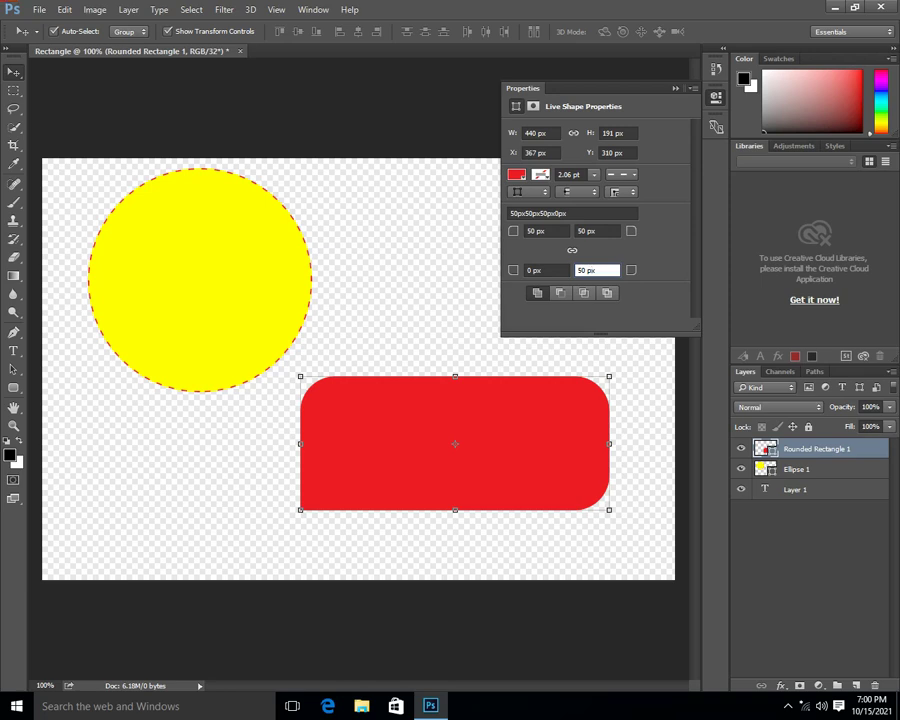
- Set the upper-right corner radius of the red rectangle to 0 px
{"action": "left_click_drag", "start_coordinate": [588, 231], "coordinate": [576, 231]}
{"action": "type", "text": "0"}
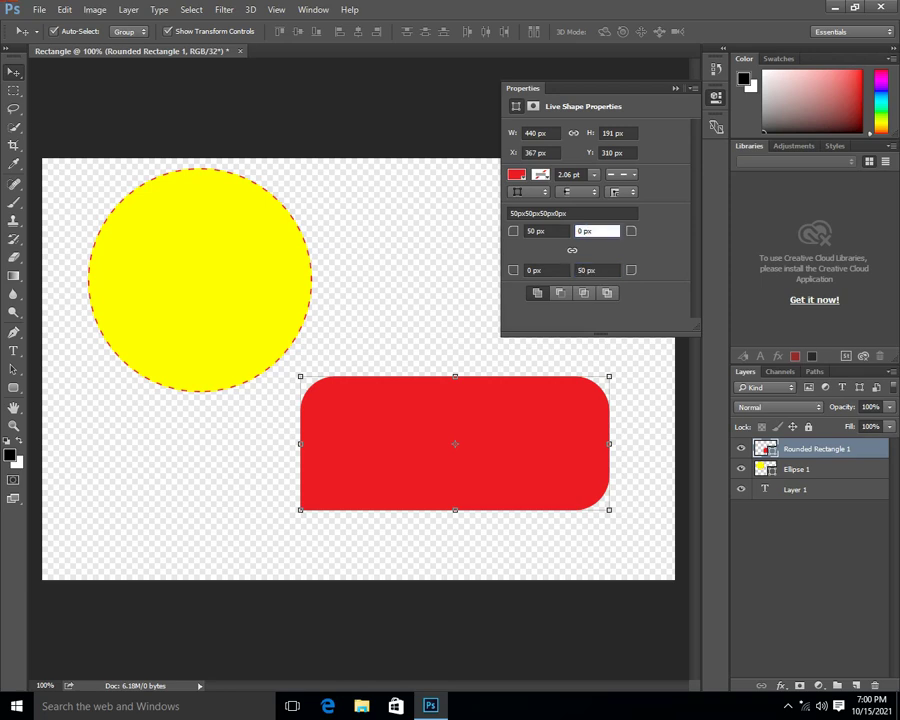
{"action": "key", "text": "Return"}
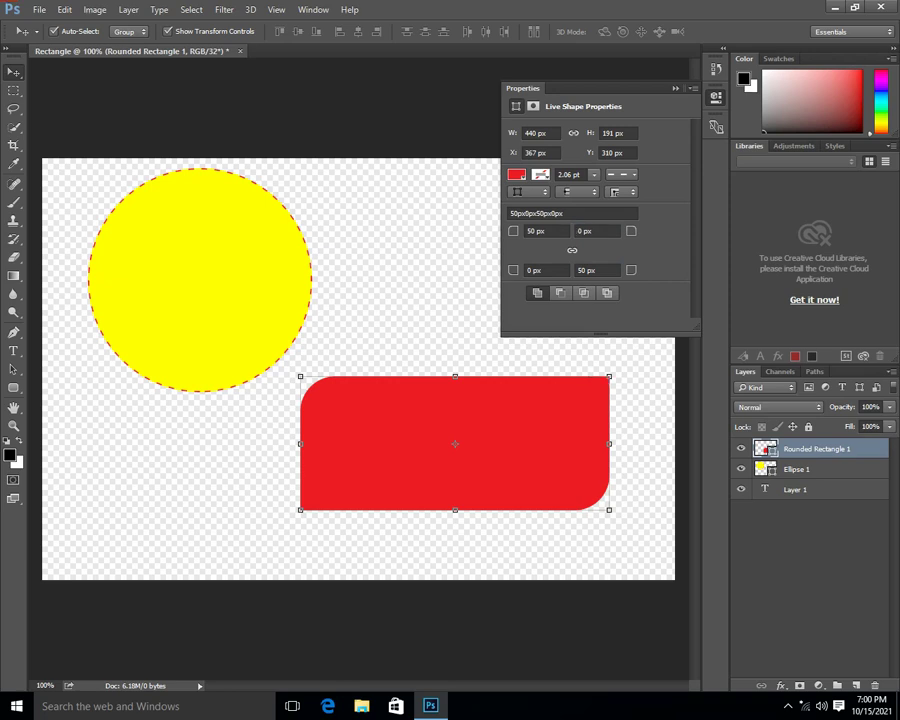
- Widen the red rectangle to about 475 px by stretching its left edge outward, then deselect it
{"action": "key", "text": "ctrl+t"}
{"action": "left_click_drag", "start_coordinate": [300, 443], "coordinate": [276, 443]}
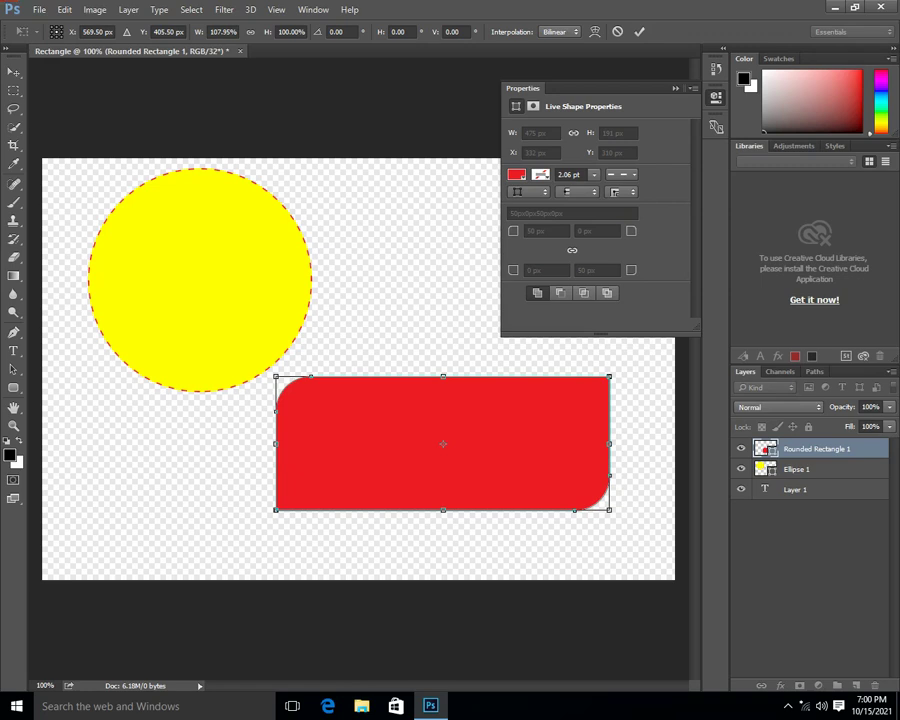
{"action": "left_click", "coordinate": [640, 32]}
{"action": "left_click", "coordinate": [430, 255]}
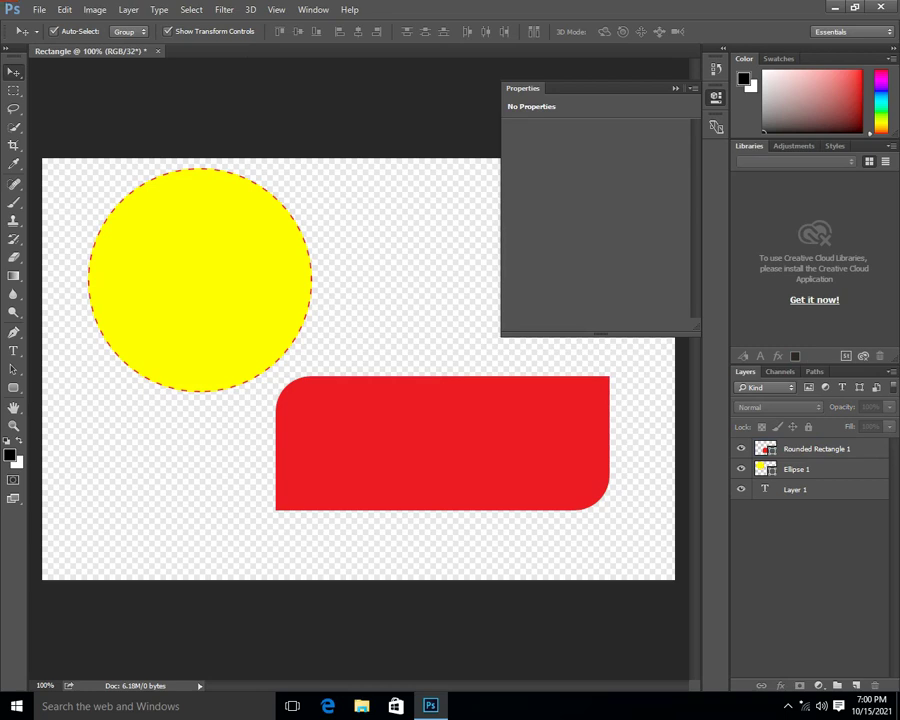
- Set the upper-left corner radius of the red rectangle to 0 px
{"action": "left_click", "coordinate": [443, 440]}
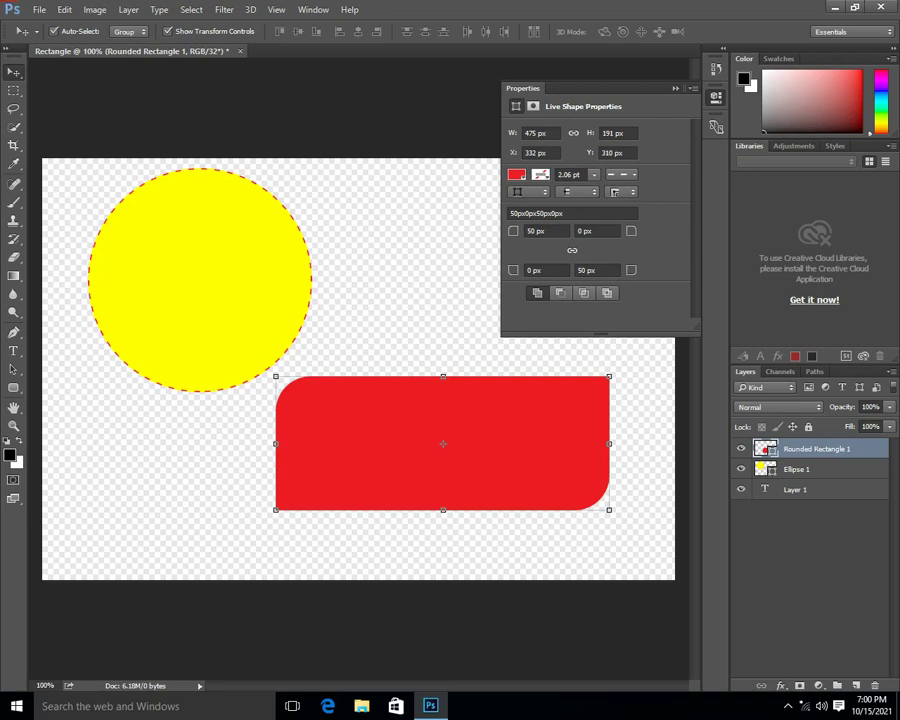
{"action": "double_click", "coordinate": [532, 231]}
{"action": "type", "text": "0"}
{"action": "left_click", "coordinate": [593, 231]}
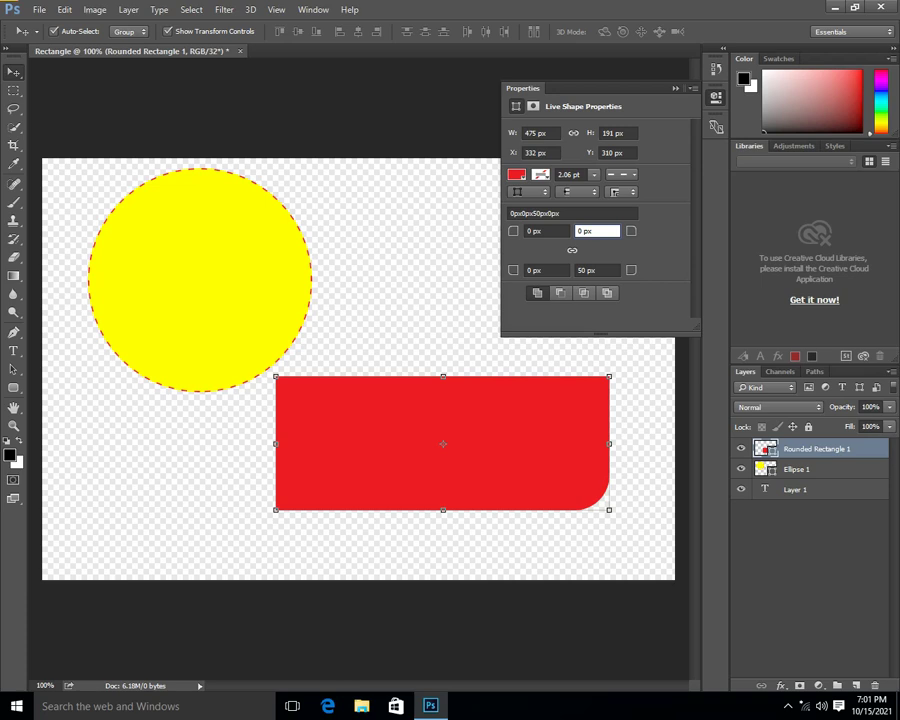
- Move the red rectangle over the yellow circle and try Subtract Front Shape on it, returning to Combine Shapes
{"action": "left_click_drag", "start_coordinate": [538, 430], "coordinate": [413, 230]}
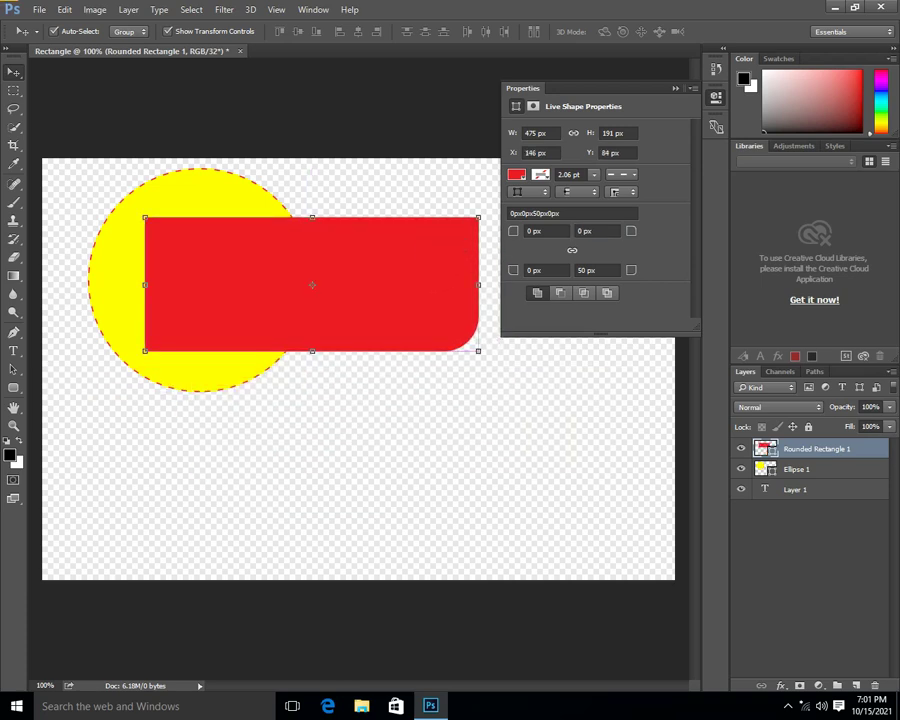
{"action": "left_click", "coordinate": [560, 293]}
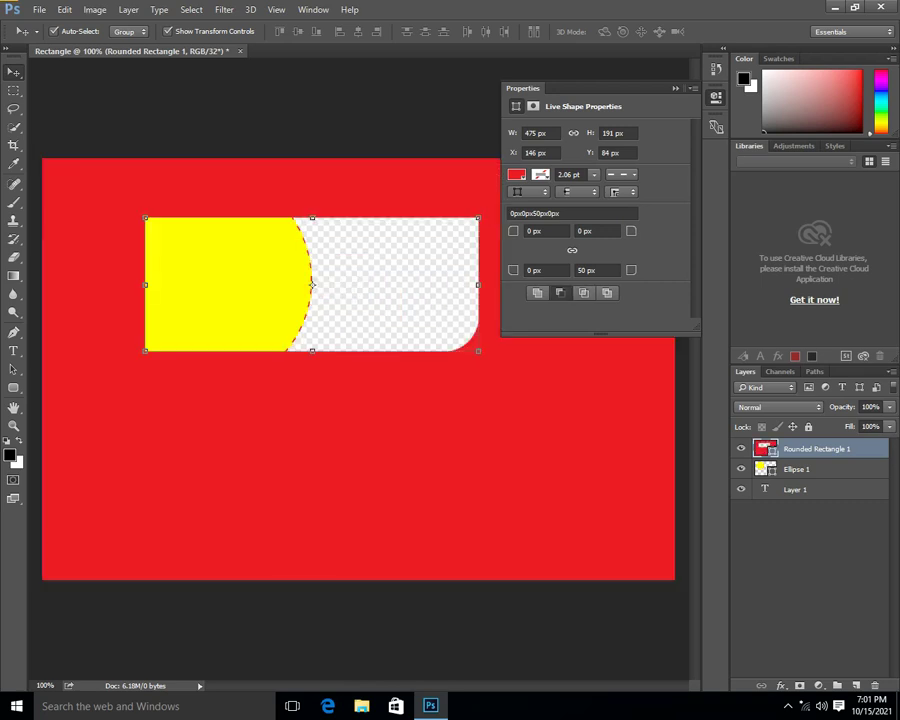
{"action": "left_click", "coordinate": [537, 292]}
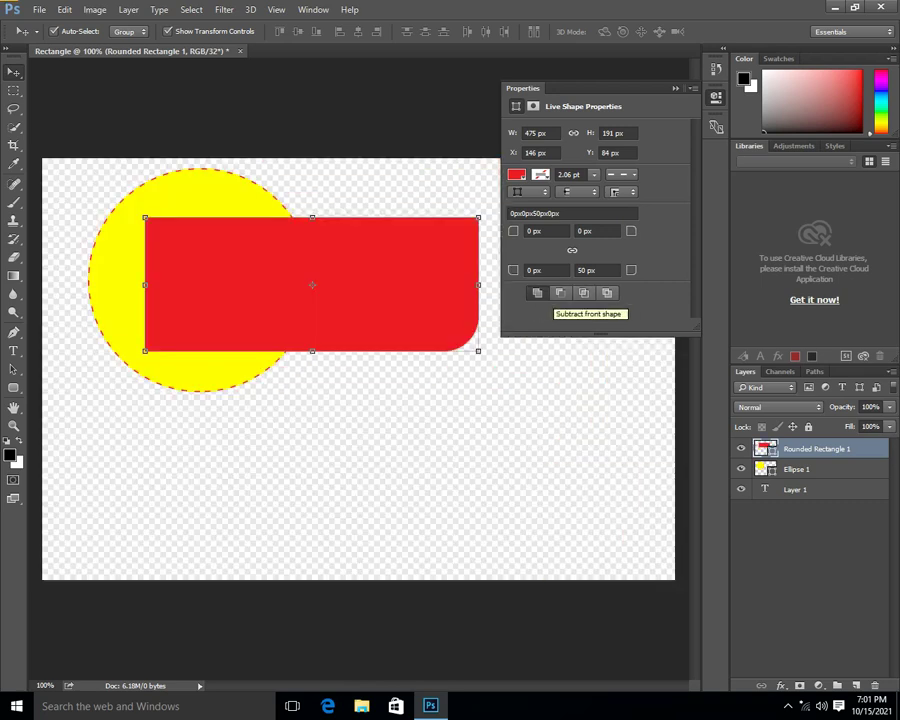
{"action": "left_click", "coordinate": [560, 292]}
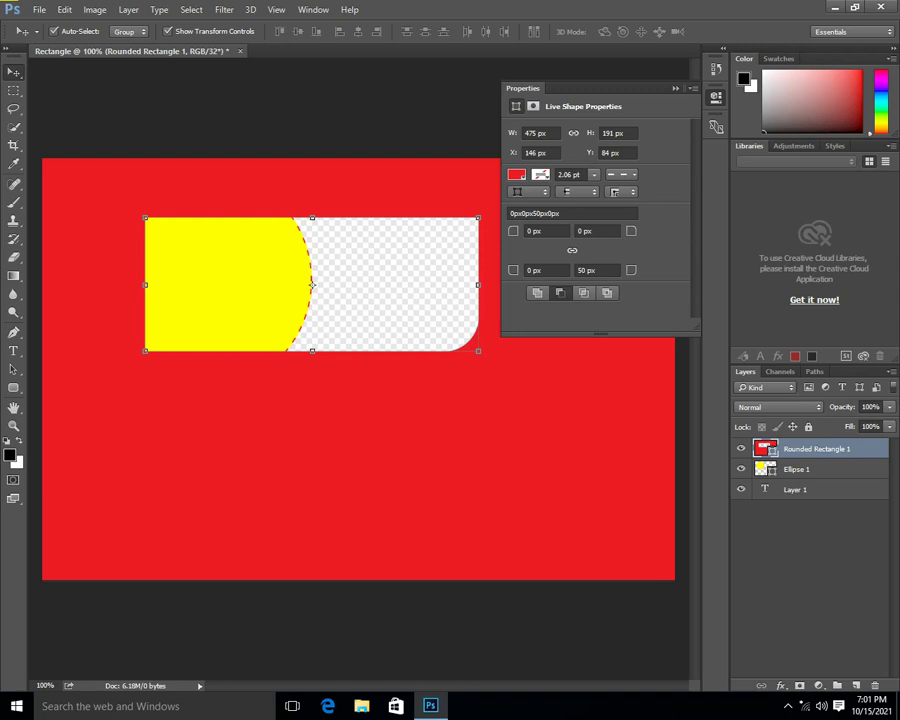
{"action": "left_click", "coordinate": [537, 292]}
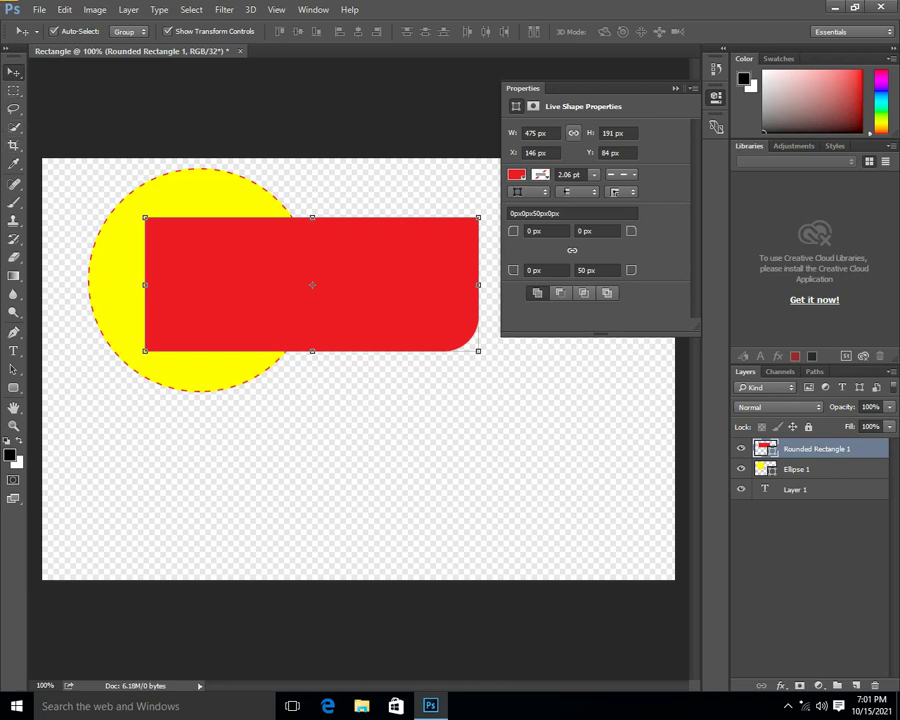
{"action": "left_click", "coordinate": [420, 460]}
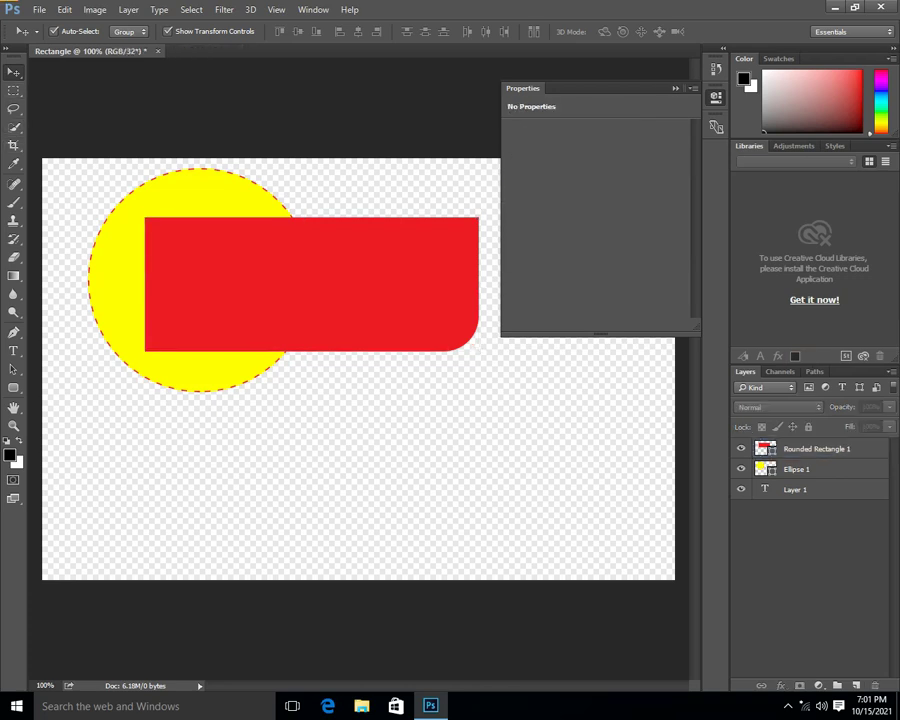
- Draw a black five-sided polygon about 368 × 357 px over the red rectangle with the Polygon tool
{"action": "left_click", "coordinate": [13, 388]}
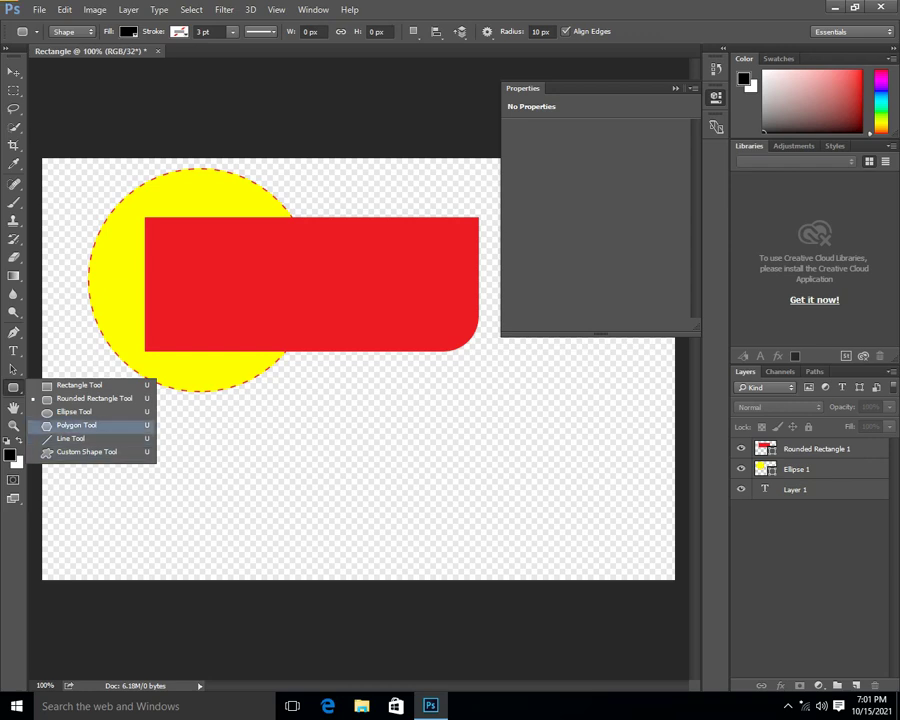
{"action": "left_click", "coordinate": [76, 425]}
{"action": "left_click_drag", "start_coordinate": [308, 386], "coordinate": [381, 504]}
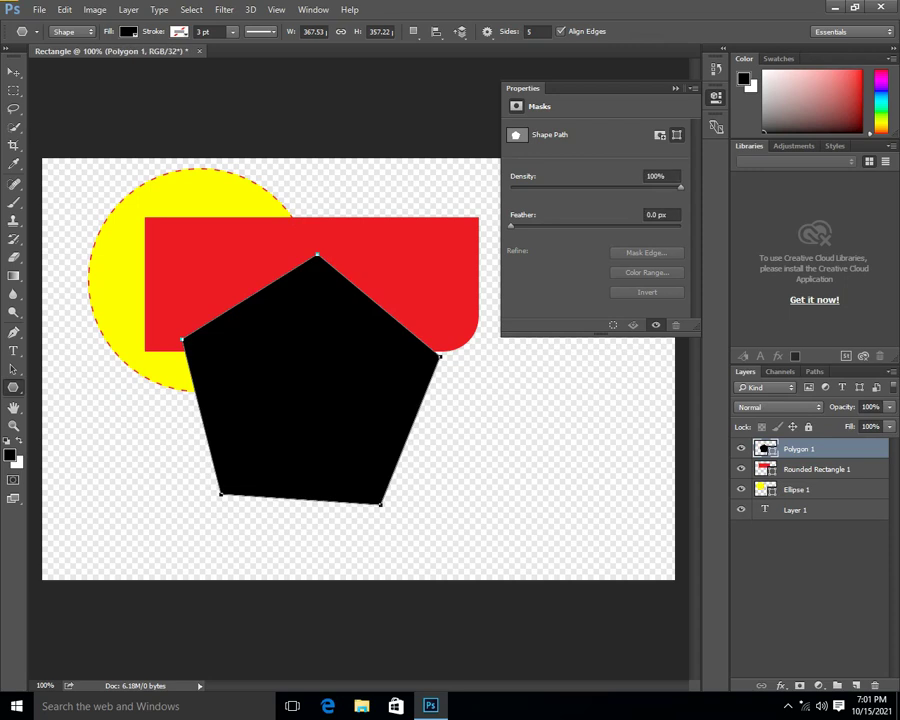
- Delete the red rounded rectangle and the yellow circle
{"action": "left_click", "coordinate": [14, 72]}
{"action": "left_click", "coordinate": [225, 264]}
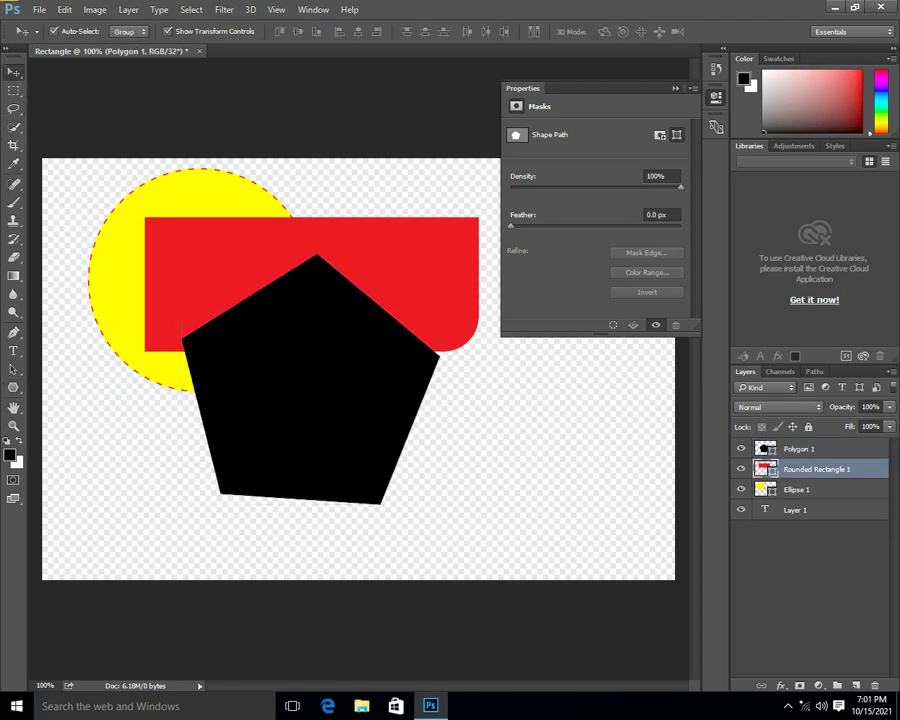
{"action": "key", "text": "Delete"}
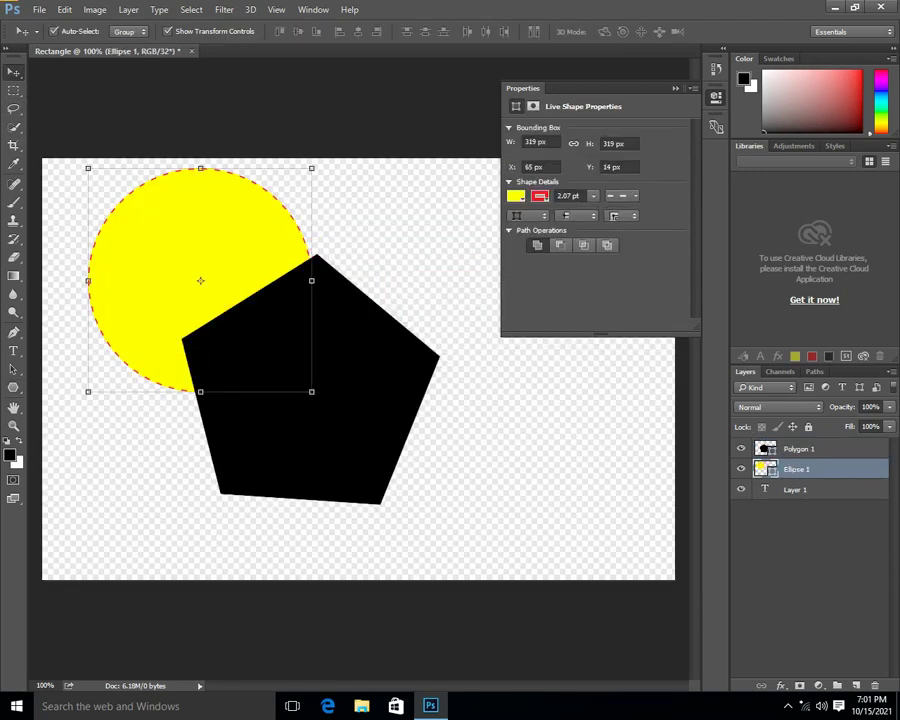
{"action": "key", "text": "Delete"}
- Add a layer mask to the black pentagon
{"action": "left_click", "coordinate": [311, 380]}
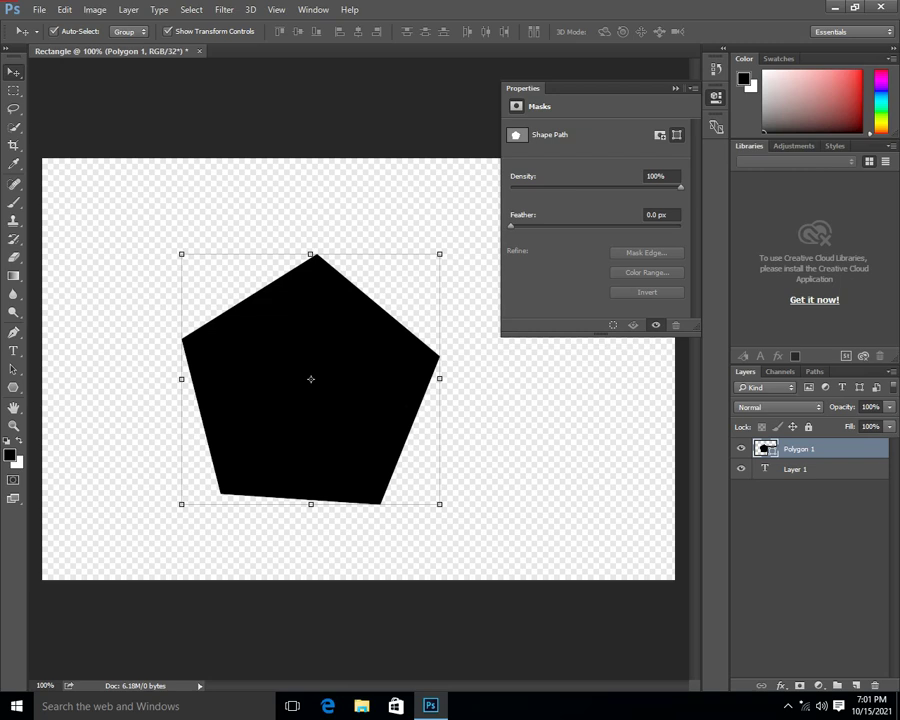
{"action": "mouse_move", "coordinate": [681, 187]}
{"action": "left_mouse_down"}
{"action": "mouse_move", "coordinate": [577, 187]}
{"action": "mouse_move", "coordinate": [681, 187]}
{"action": "left_mouse_up"}
{"action": "left_click", "coordinate": [660, 135]}
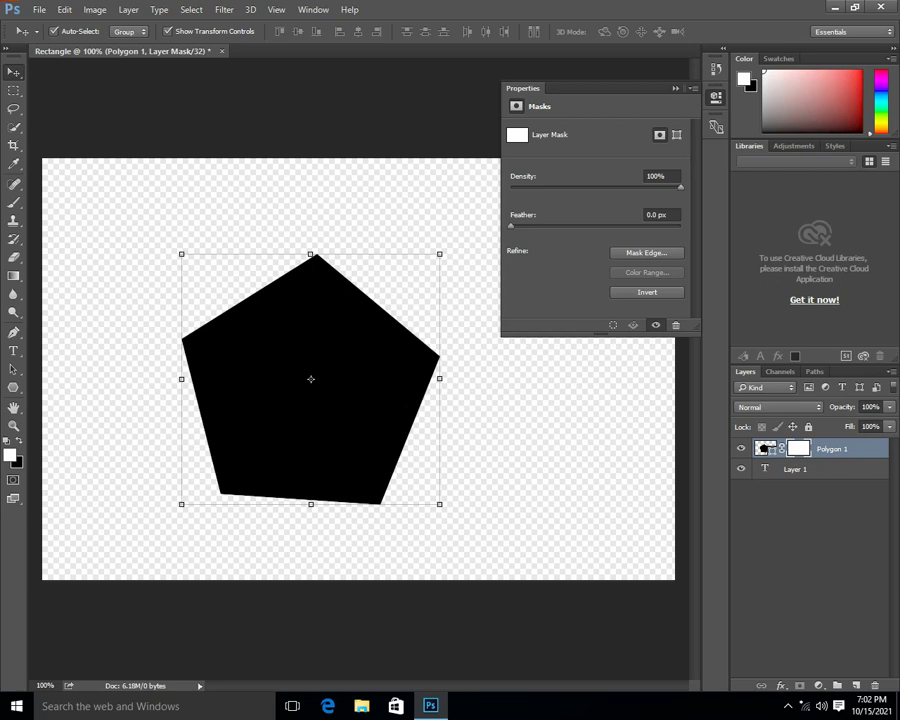
- Delete the black pentagon together with its layer mask
{"action": "right_click", "coordinate": [372, 366]}
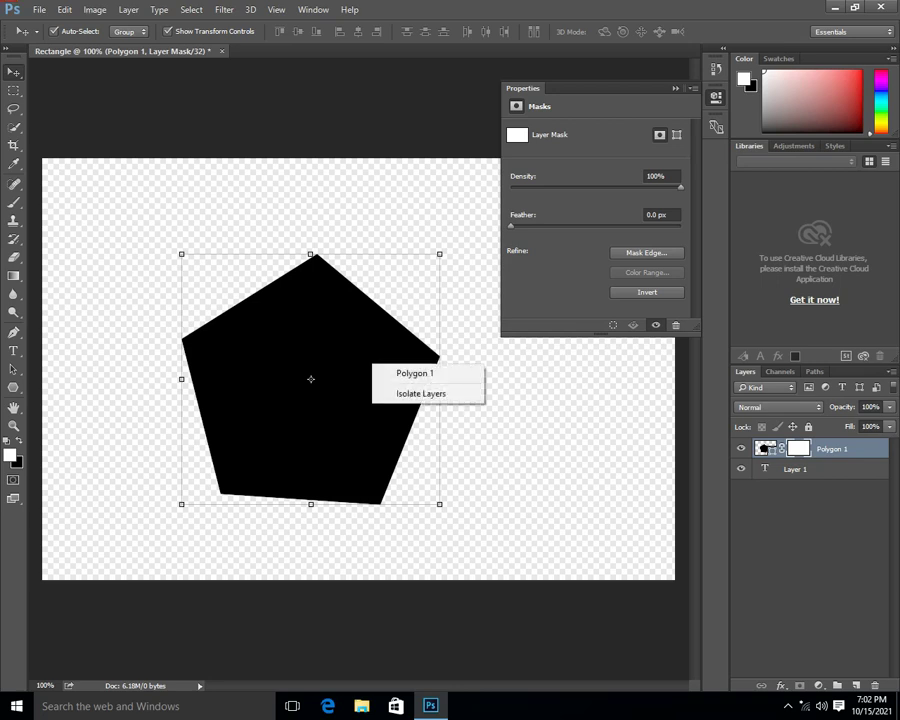
{"action": "key", "text": "Escape"}
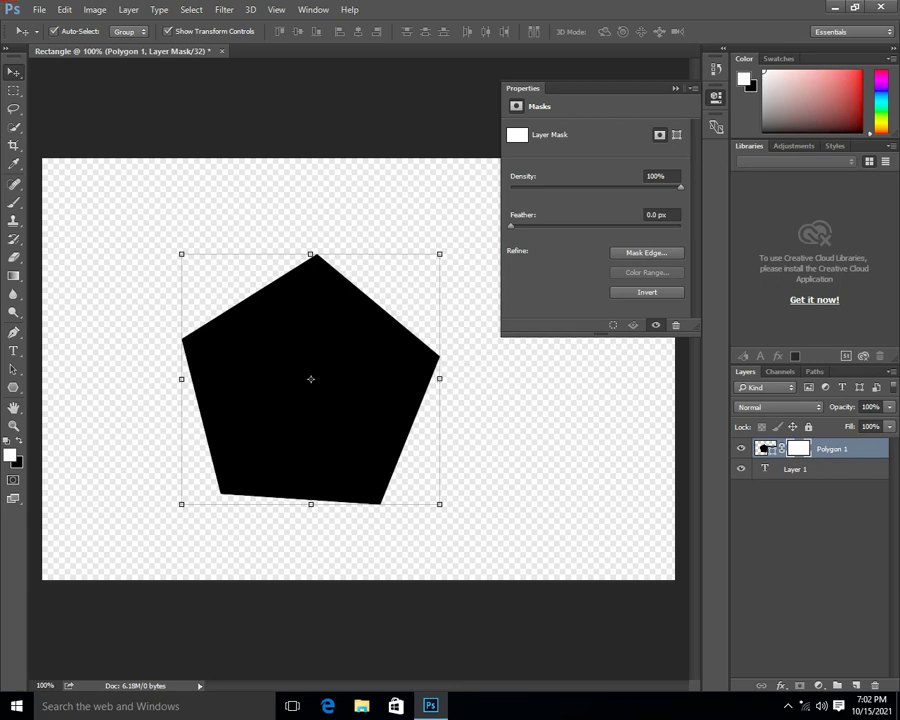
{"action": "key", "text": "ctrl+t"}
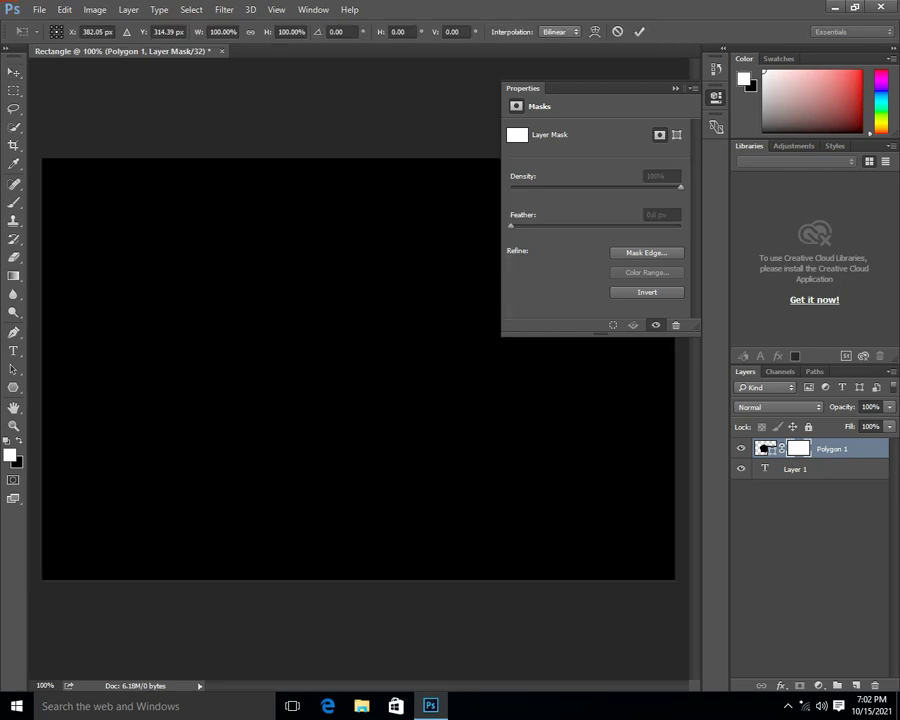
{"action": "key", "text": "Return"}
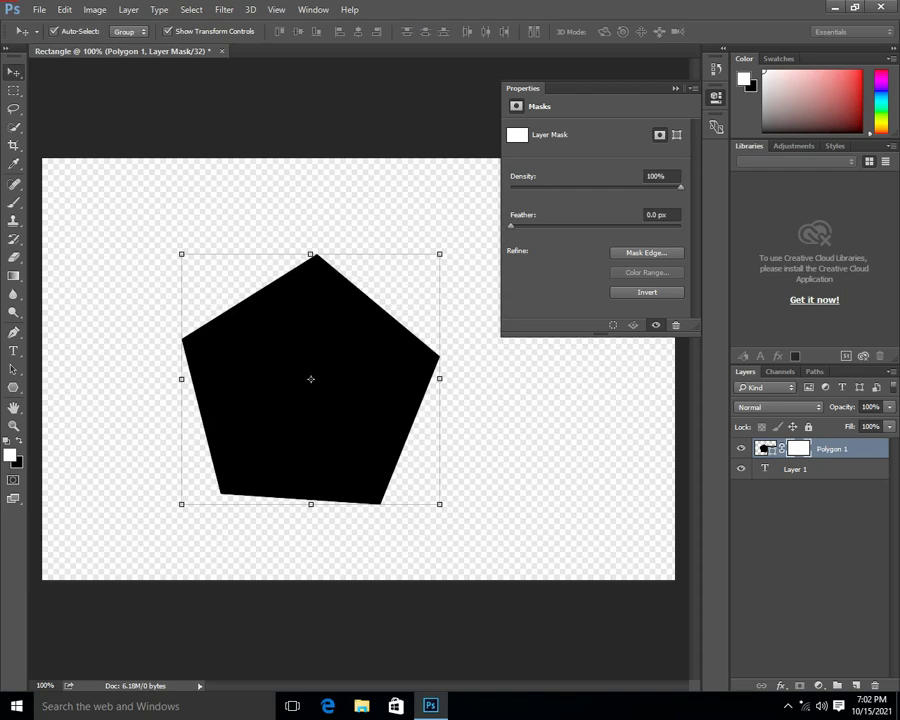
{"action": "key", "text": "Delete"}
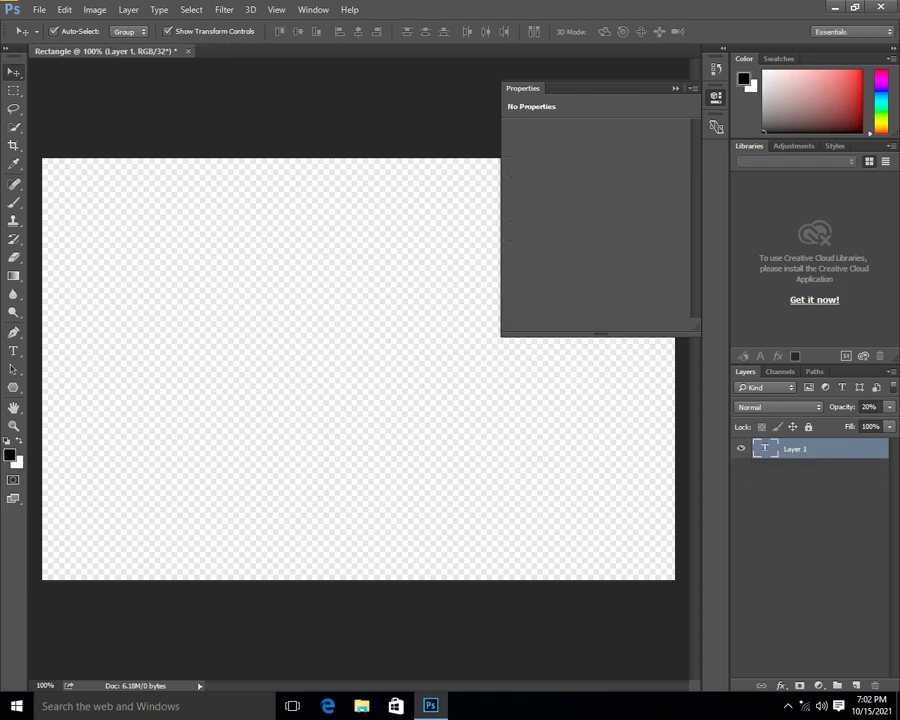
- Draw a black seven-sided polygon about 258 × 252 px in the left part of the canvas
{"action": "key", "text": "u"}
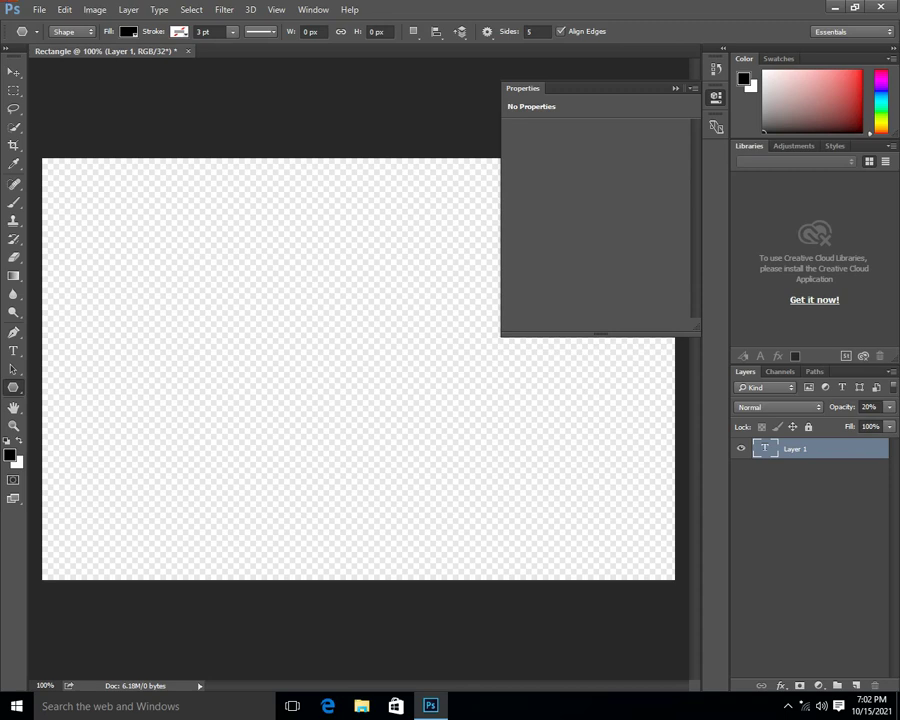
{"action": "double_click", "coordinate": [532, 32]}
{"action": "type", "text": "7"}
{"action": "left_click_drag", "start_coordinate": [167, 349], "coordinate": [239, 406]}
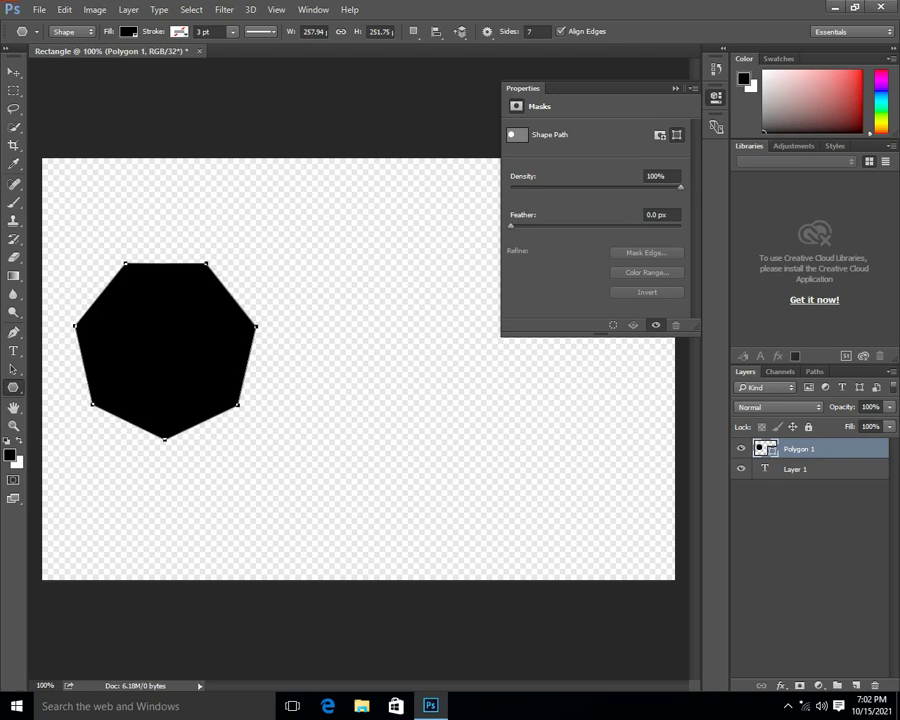
- Draw a smaller nine-sided polygon and move it to the lower right of the seven-sided one
{"action": "double_click", "coordinate": [535, 32]}
{"action": "type", "text": "9"}
{"action": "left_click_drag", "start_coordinate": [311, 175], "coordinate": [350, 255]}
{"action": "key", "text": "v"}
{"action": "left_click_drag", "start_coordinate": [329, 189], "coordinate": [381, 357]}
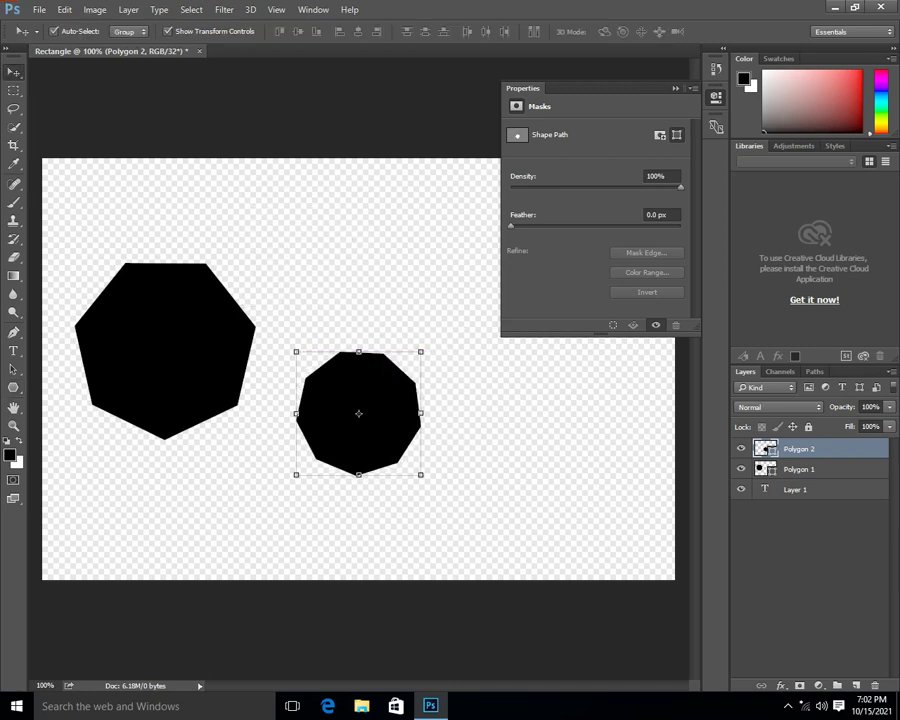
- Transform the nine-sided polygon by shifting it slightly up and left to X 424 px, Y 348.5 px
{"action": "key", "text": "ctrl+t"}
{"action": "left_click_drag", "start_coordinate": [307, 384], "coordinate": [289, 374]}
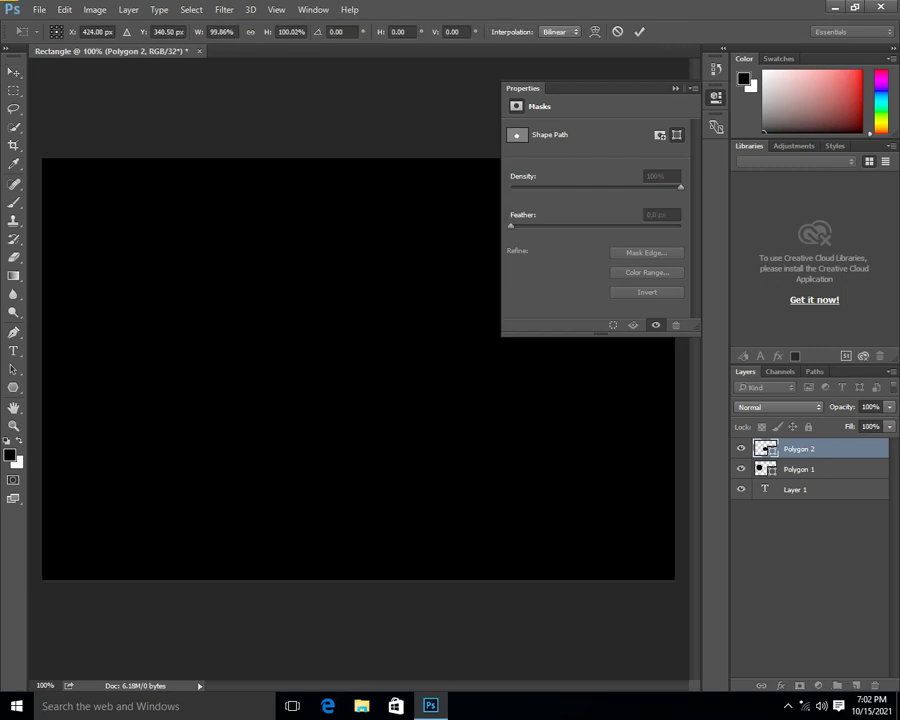
{"action": "key", "text": "Return"}
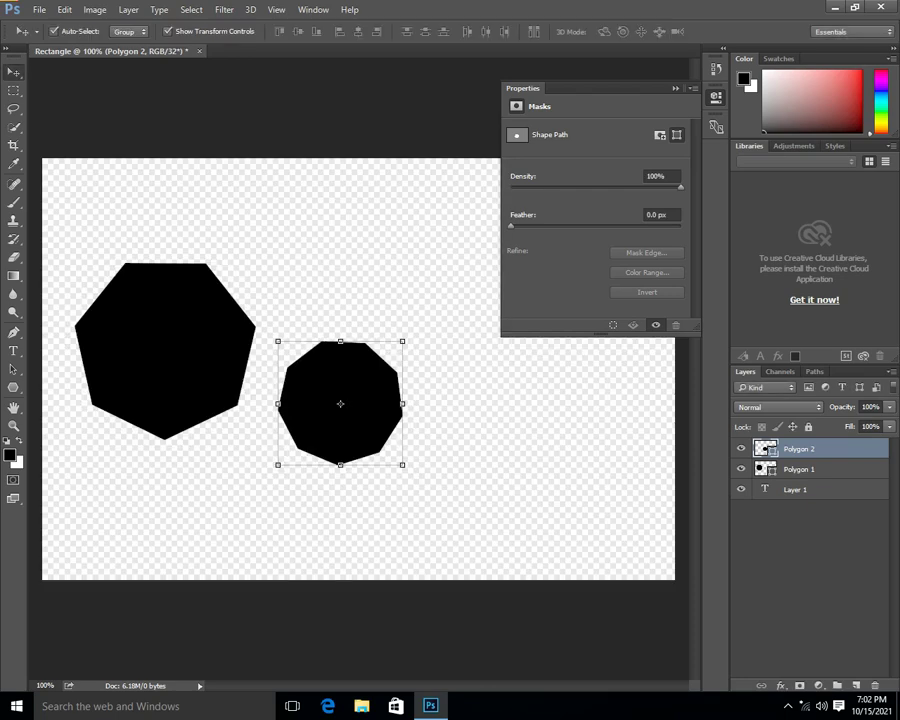
- Free-transform the nine-sided polygon, moving it to X 448 px, Y 362.5 px and rotating it clockwise
{"action": "key", "text": "ctrl+t"}
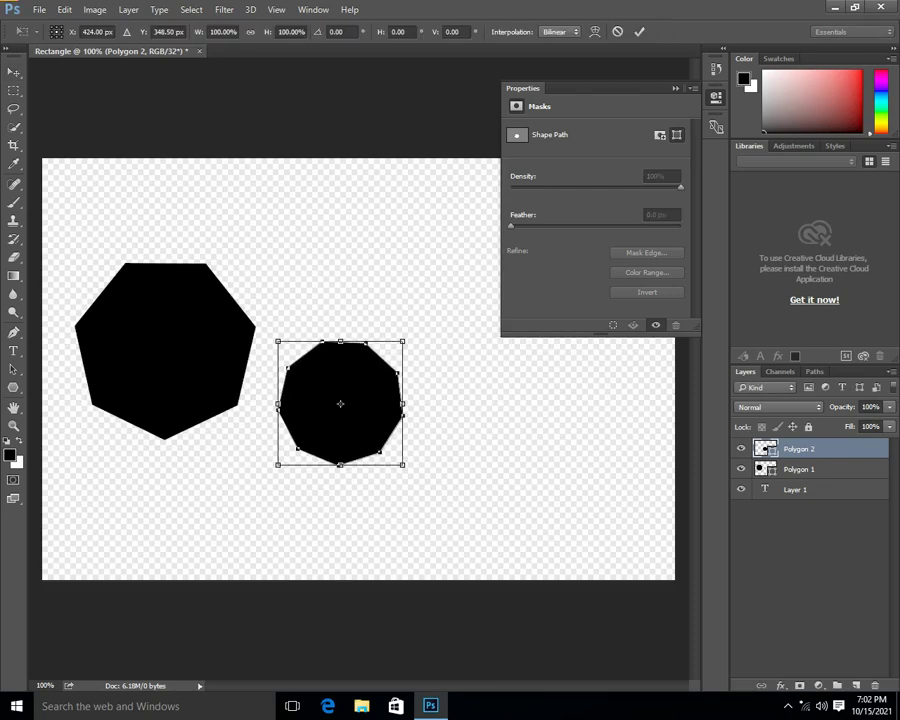
{"action": "left_click_drag", "start_coordinate": [300, 355], "coordinate": [317, 365]}
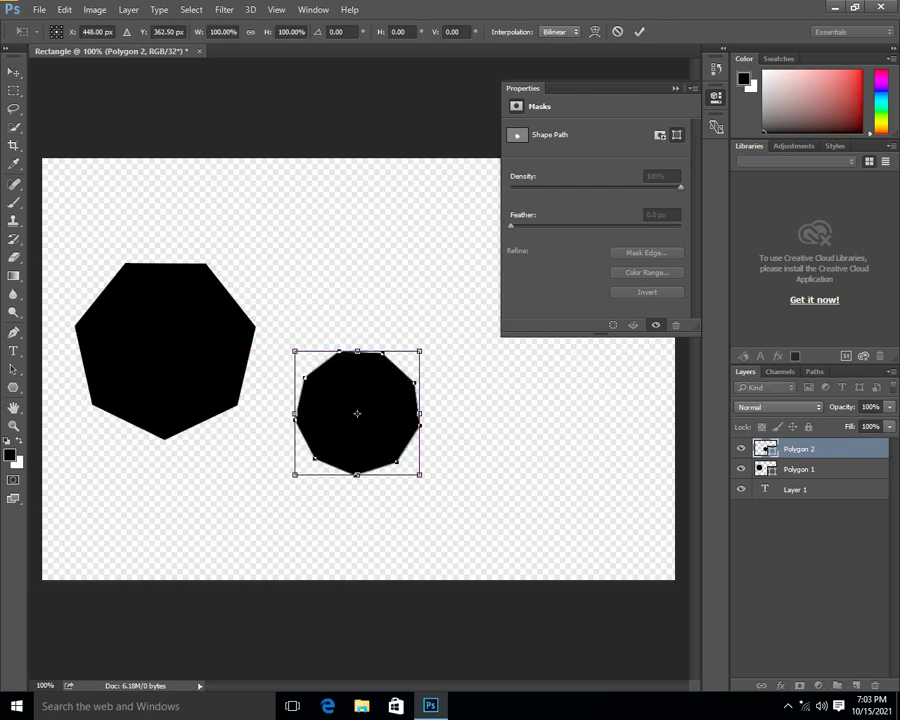
{"action": "right_click", "coordinate": [358, 390]}
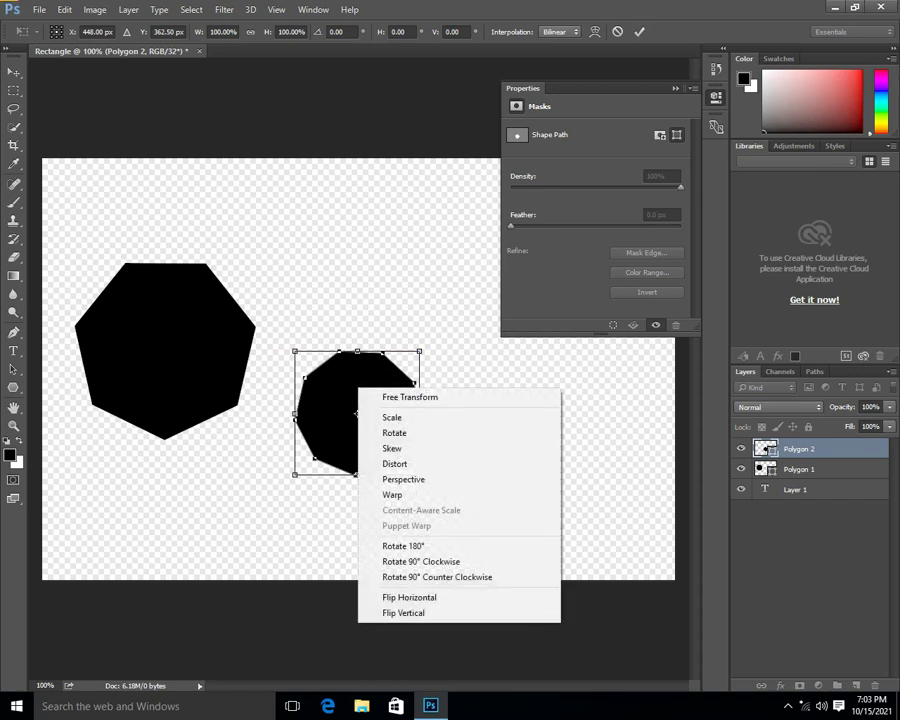
{"action": "key", "text": "Escape"}
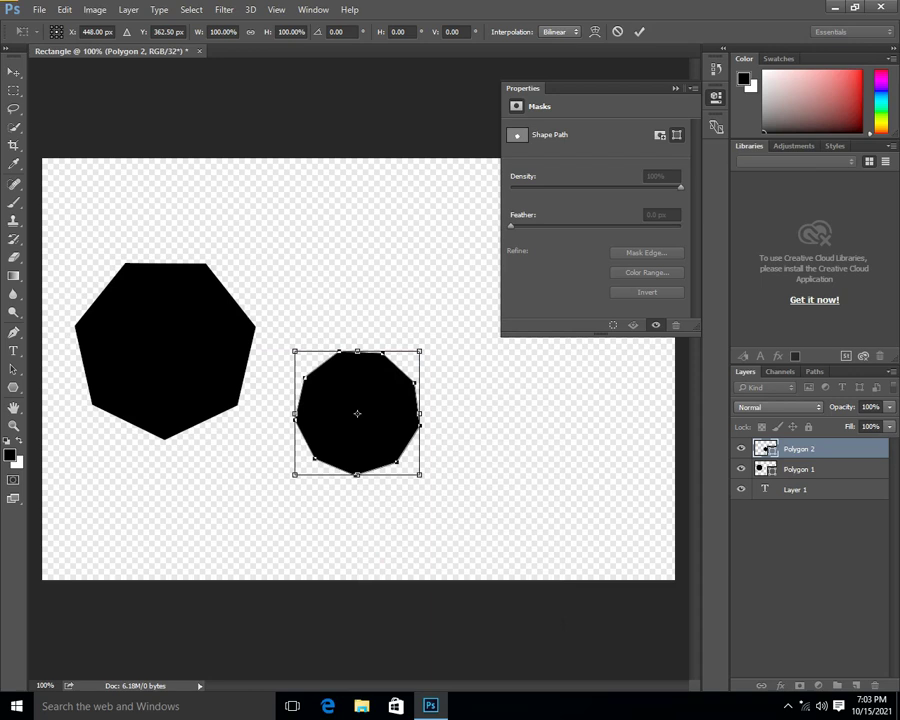
{"action": "left_click_drag", "start_coordinate": [428, 343], "coordinate": [458, 396]}
{"action": "key", "text": "Return"}
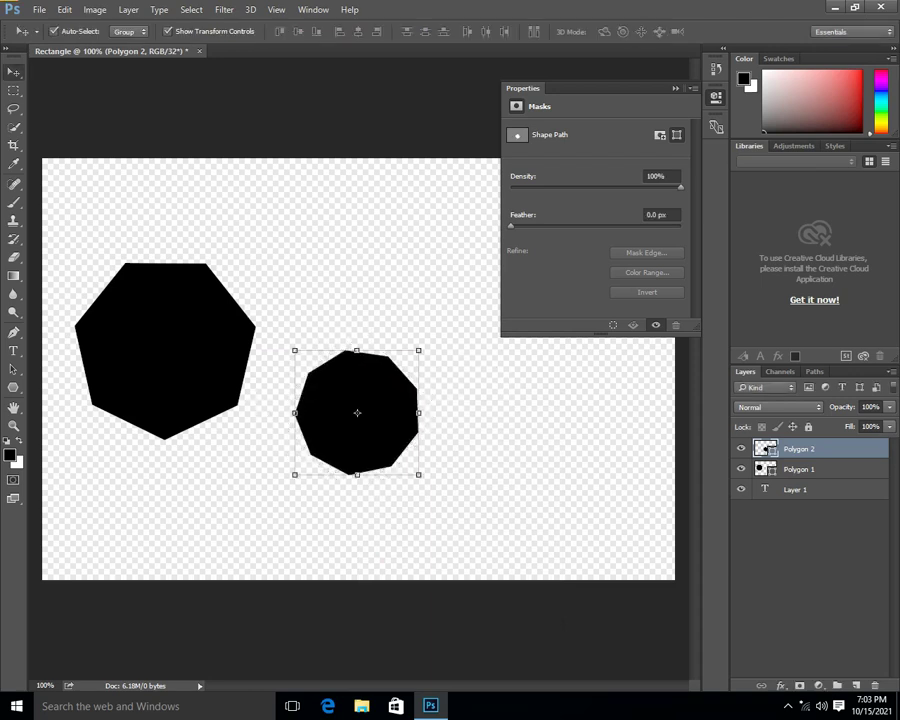
- Apply a muted red Color Overlay layer style to the nine-sided polygon
{"action": "double_click", "coordinate": [848, 449]}
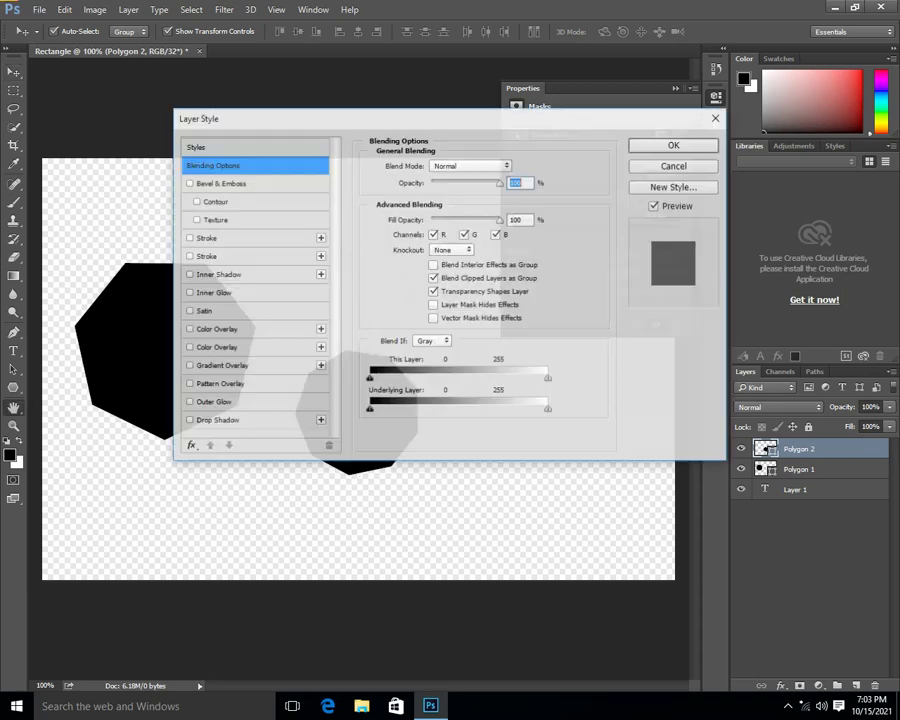
{"action": "left_click", "coordinate": [216, 348]}
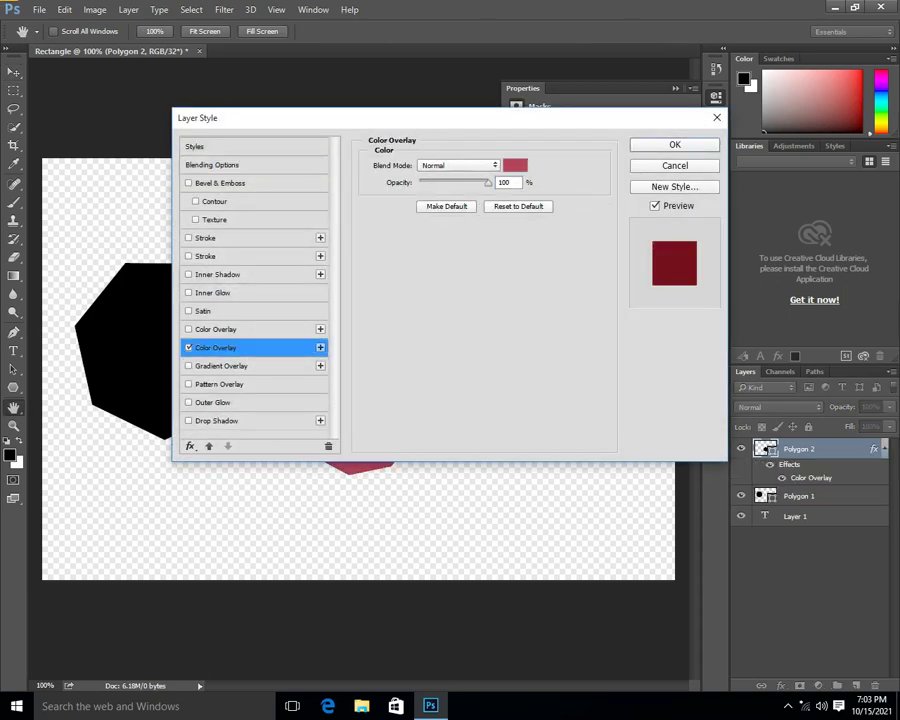
{"action": "key", "text": "Return"}
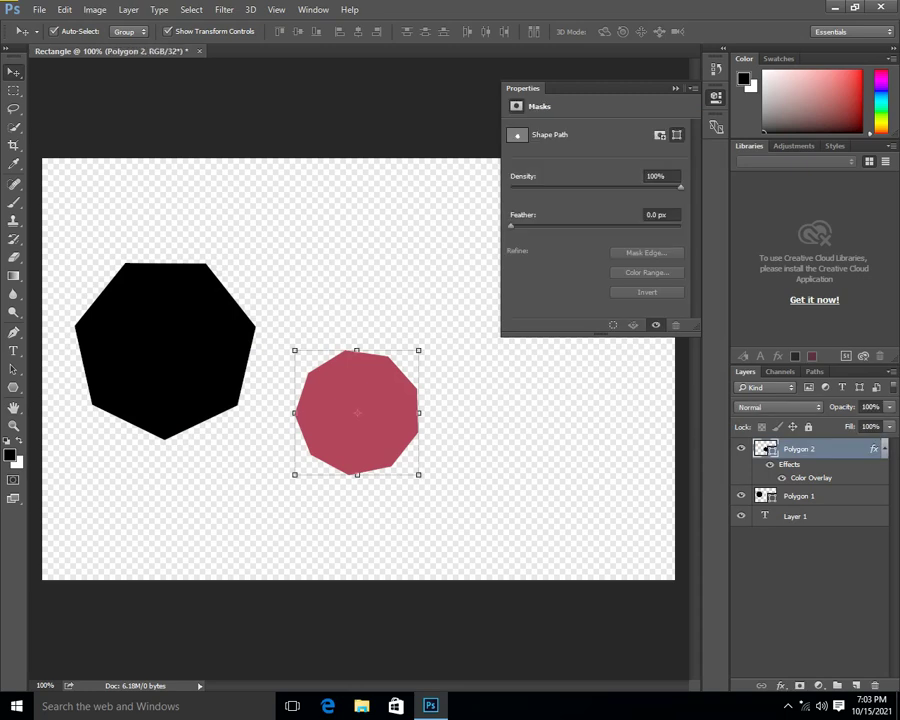
- Replace the nine-sided polygon's Color Overlay effect with a Gradient Overlay
{"action": "right_click", "coordinate": [854, 449]}
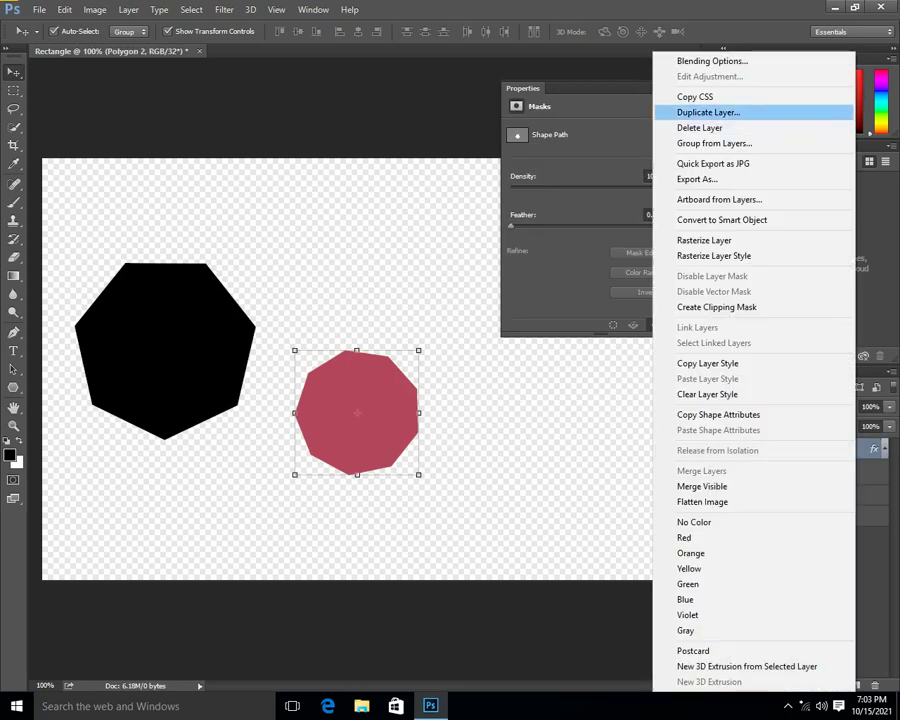
{"action": "left_click", "coordinate": [712, 61]}
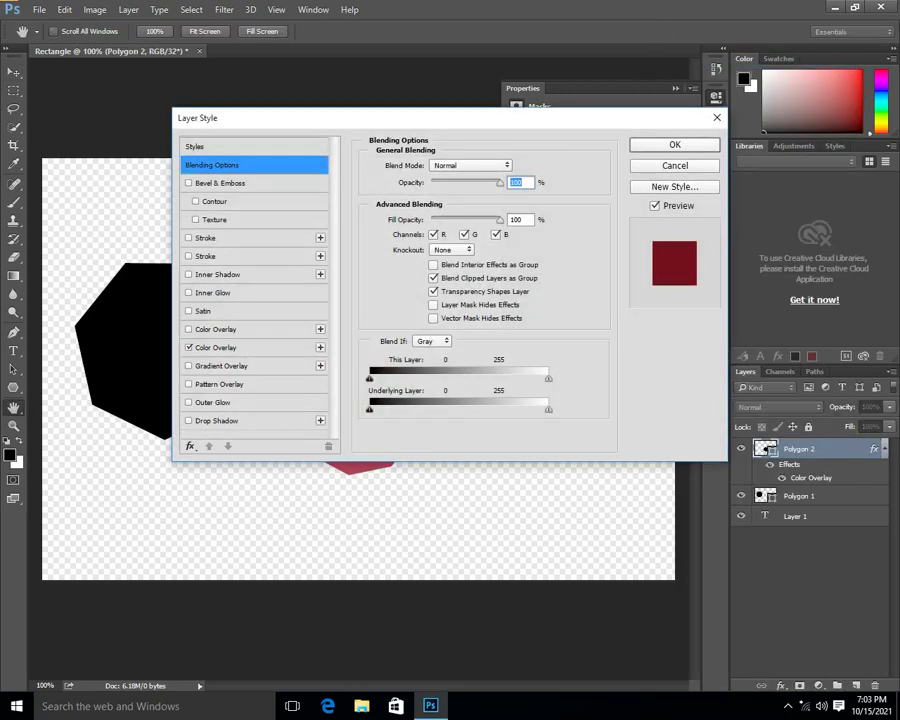
{"action": "left_click", "coordinate": [189, 348]}
{"action": "left_click", "coordinate": [189, 366]}
{"action": "left_click_drag", "start_coordinate": [270, 118], "coordinate": [426, 173]}
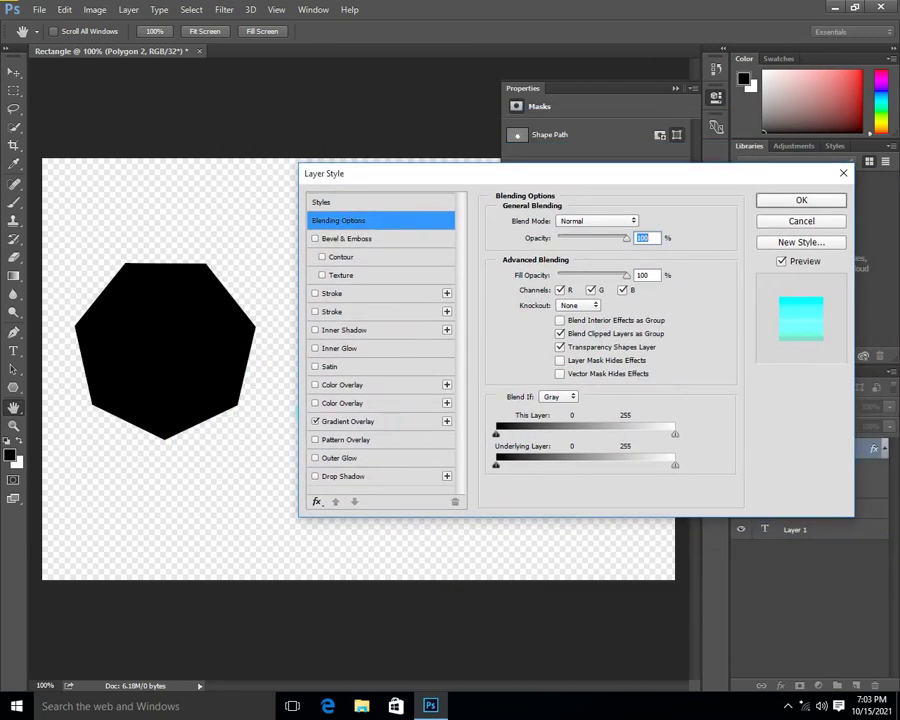
- Choose the Chrome preset as the gradient for the nine-sided polygon's Gradient Overlay
{"action": "left_click", "coordinate": [348, 421]}
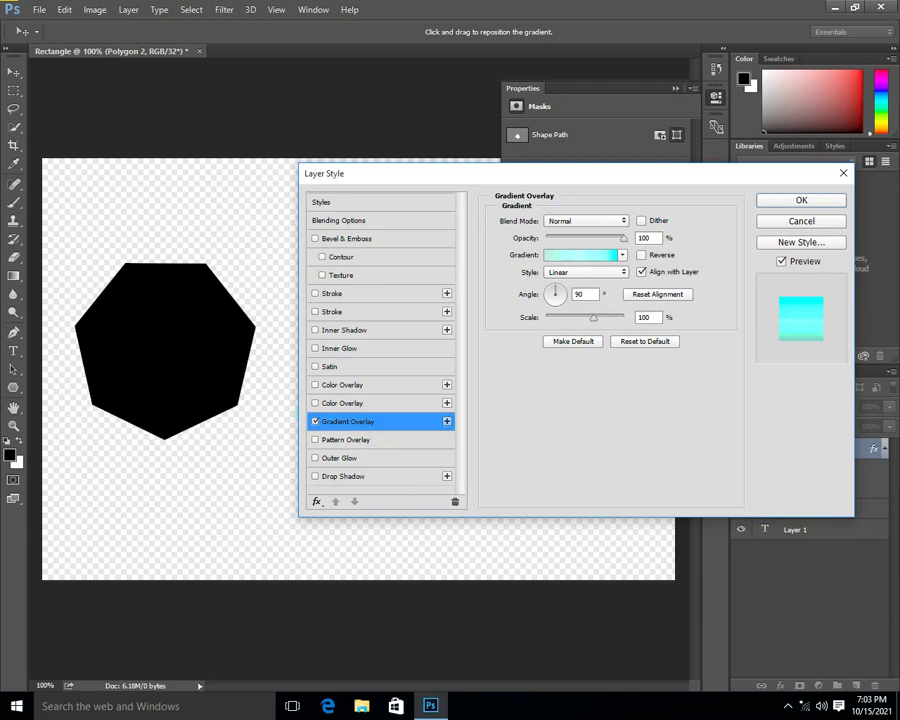
{"action": "left_click", "coordinate": [582, 255]}
{"action": "left_click", "coordinate": [546, 172]}
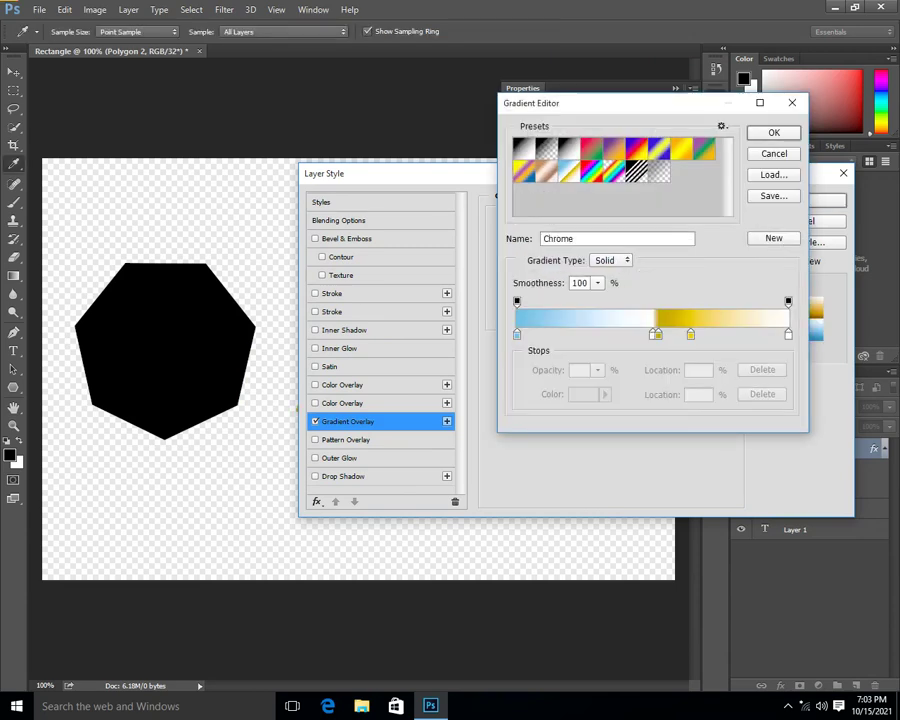